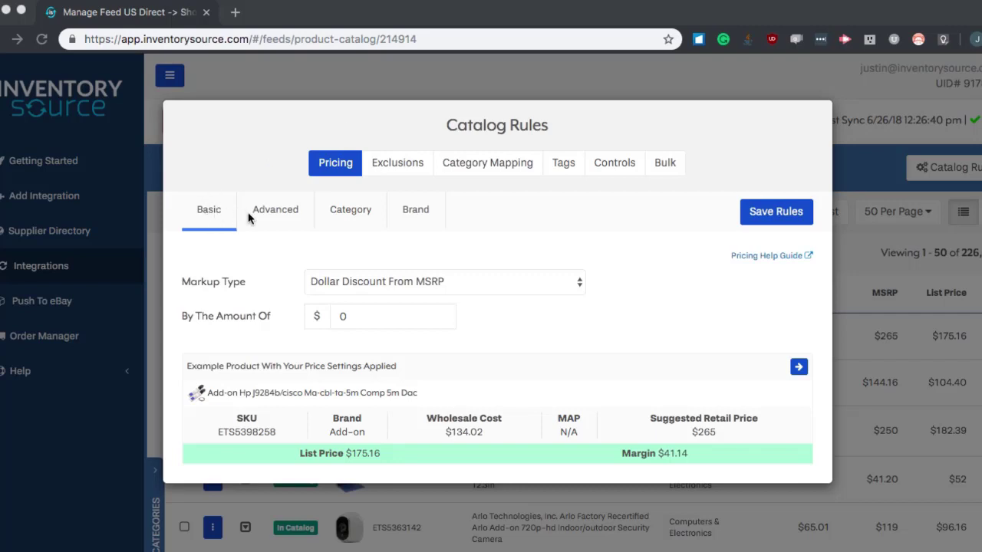
# Set the basic pricing markup type to Tiered Percentage Markup On Wholesale Cost.
pyautogui.click(357, 287)
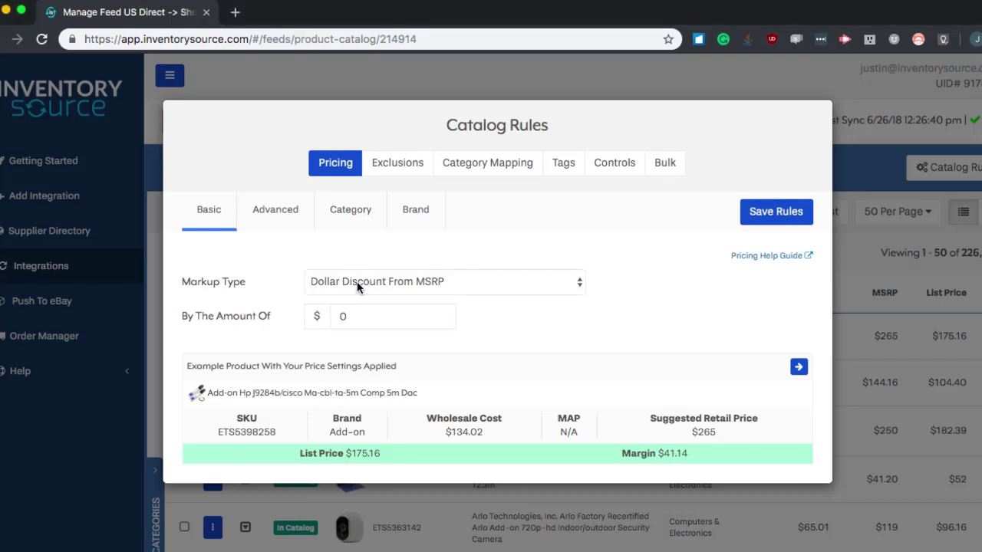
pyautogui.click(358, 287)
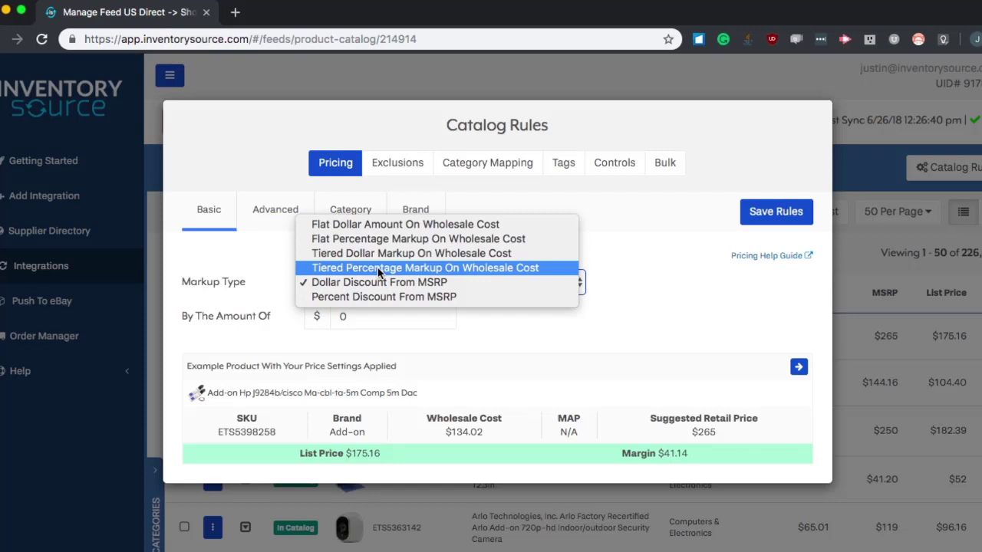
pyautogui.click(378, 268)
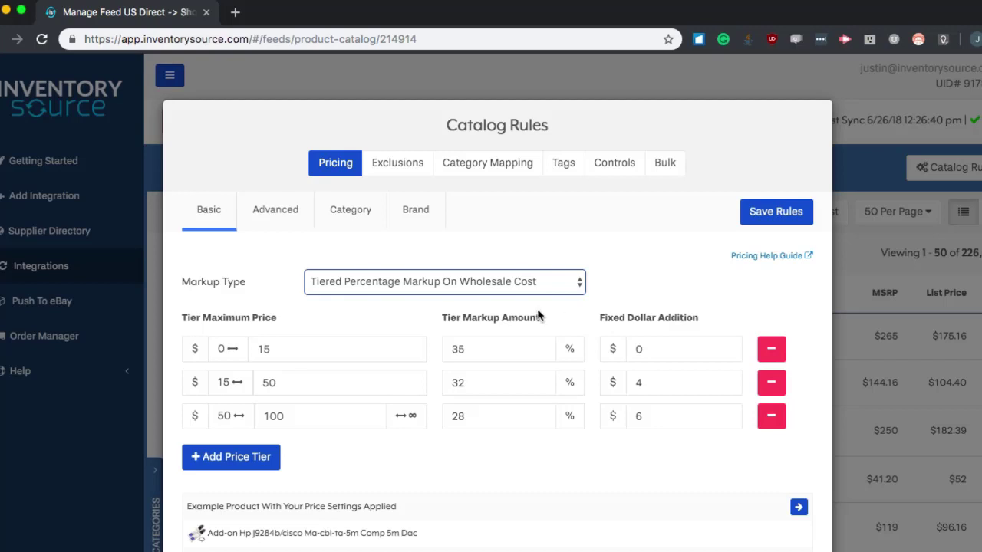
# Add a price tier with a $250 maximum, 26% markup and $8 fixed addition, and save the rules.
pyautogui.click(236, 460)
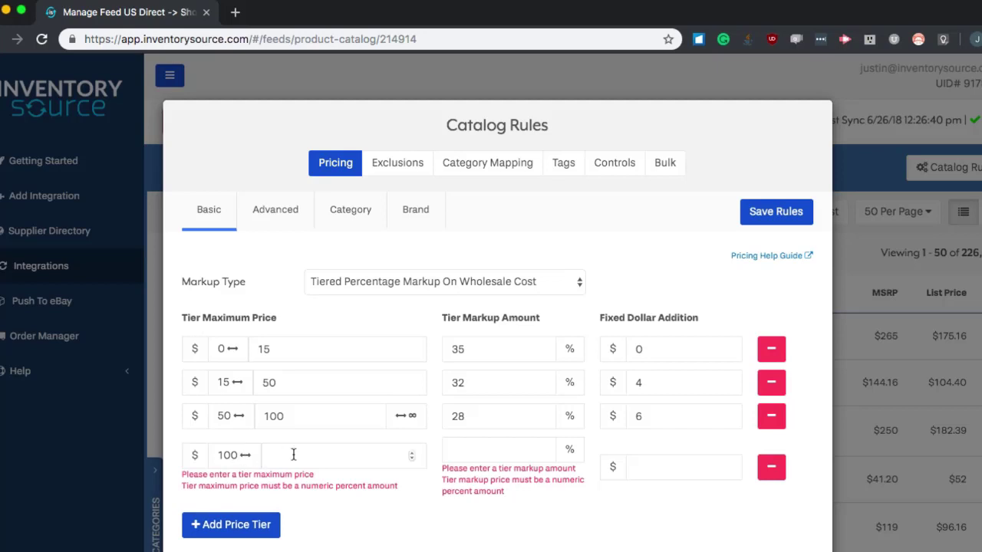
pyautogui.click(292, 455)
pyautogui.write('2')
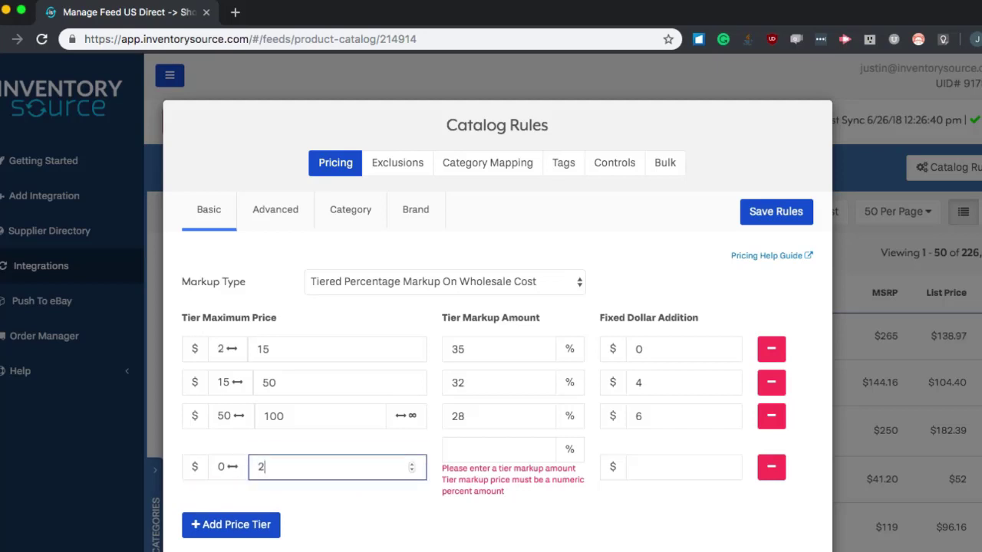
pyautogui.write('50')
pyautogui.click(499, 450)
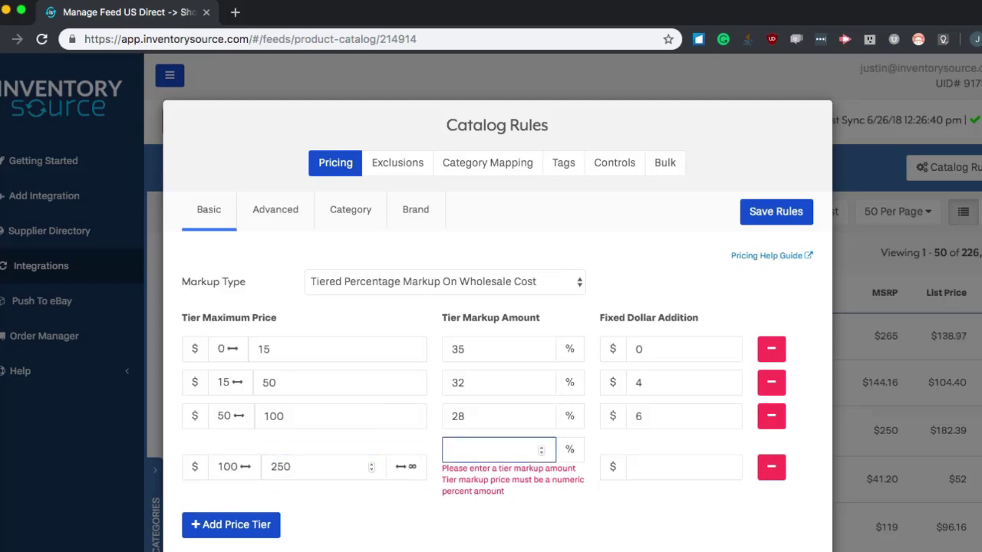
pyautogui.write('26')
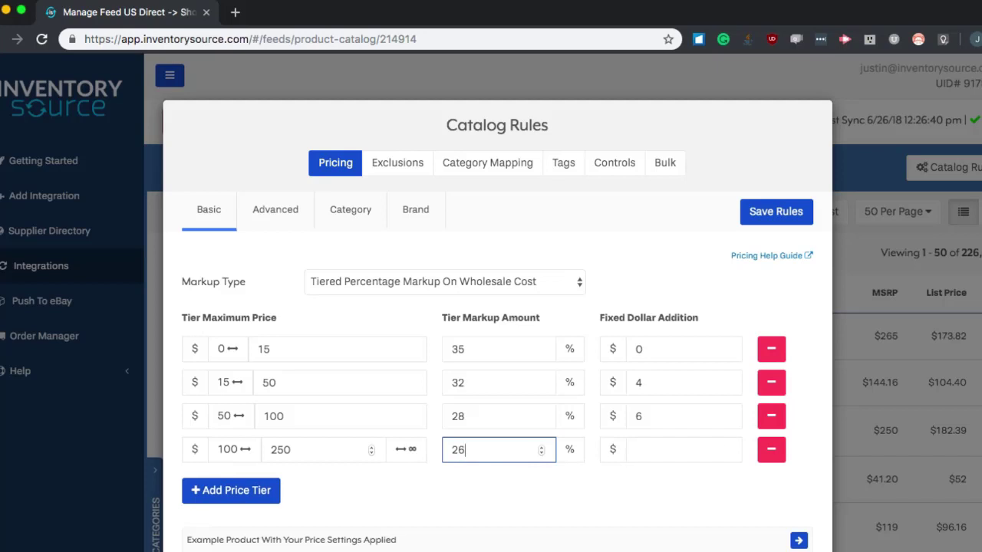
pyautogui.click(675, 450)
pyautogui.write('8')
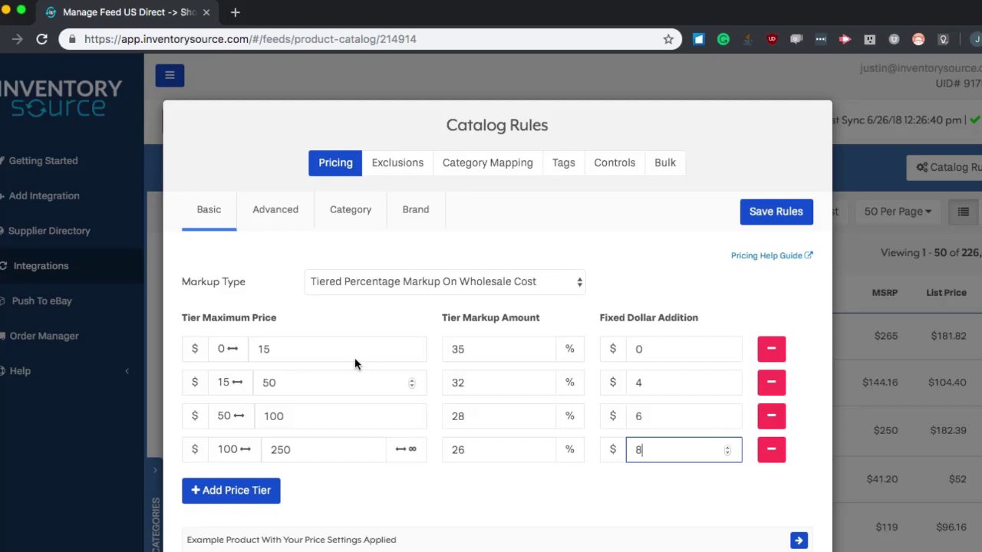
pyautogui.click(786, 214)
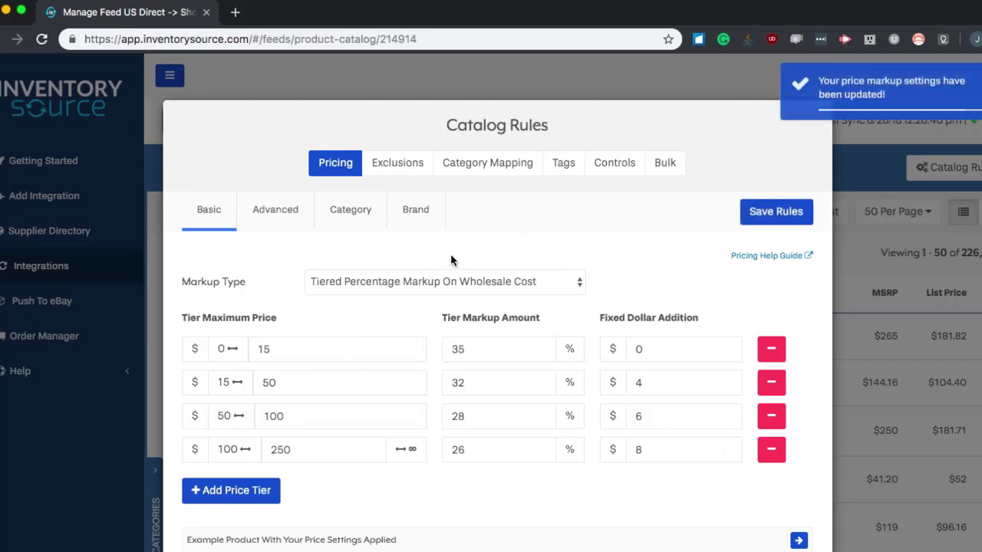
# Add an empty price tier below the $250 tier, remove it again and try to save the pricing rules.
pyautogui.scroll(-3, 436, 271)
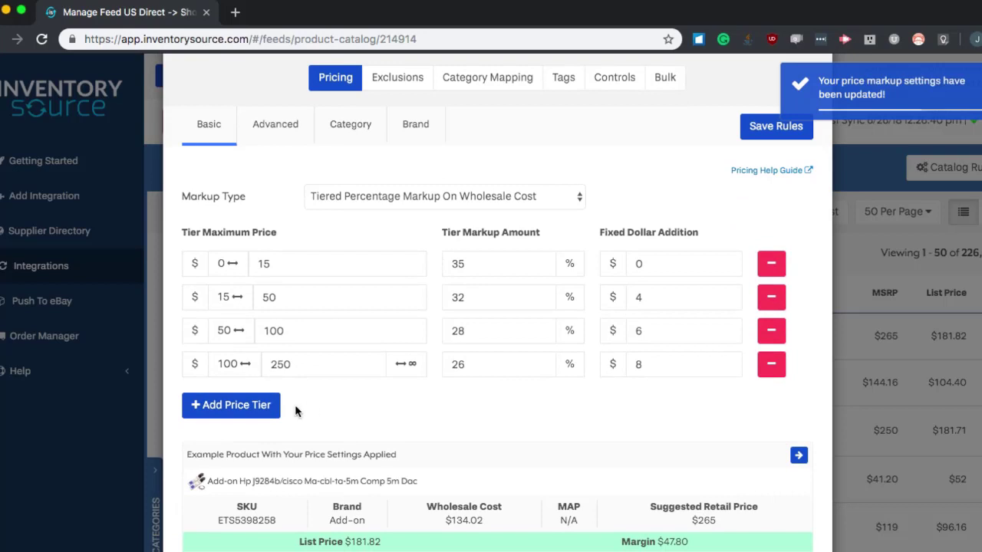
pyautogui.click(249, 410)
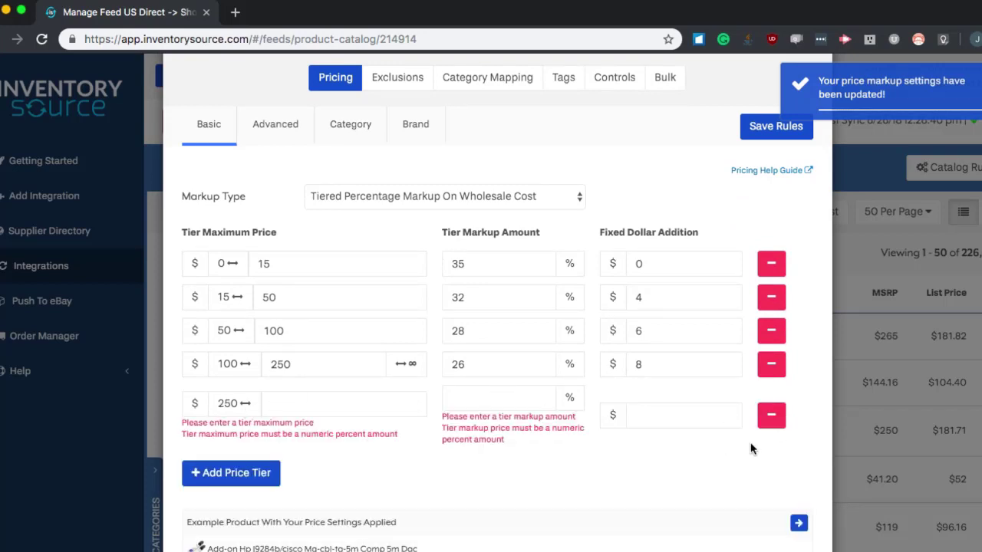
pyautogui.click(772, 415)
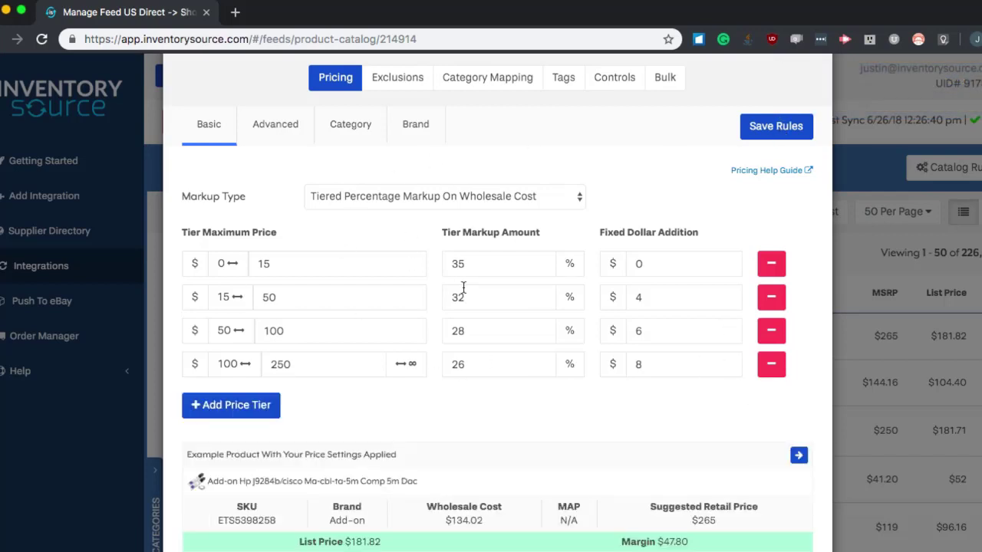
pyautogui.click(801, 127)
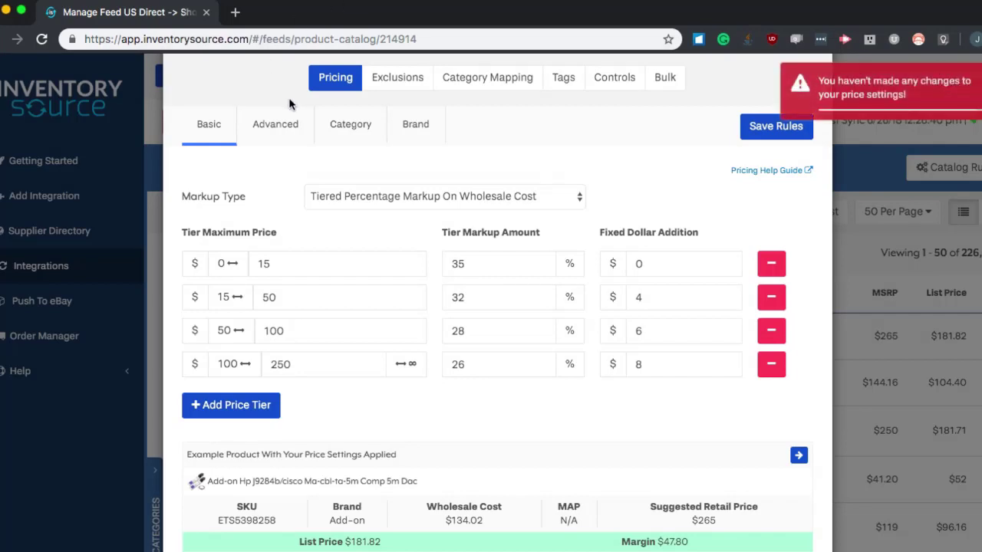
# Compare the advanced pricing options with the basic tiered markup settings, finishing on the advanced options.
pyautogui.click(278, 129)
pyautogui.click(278, 133)
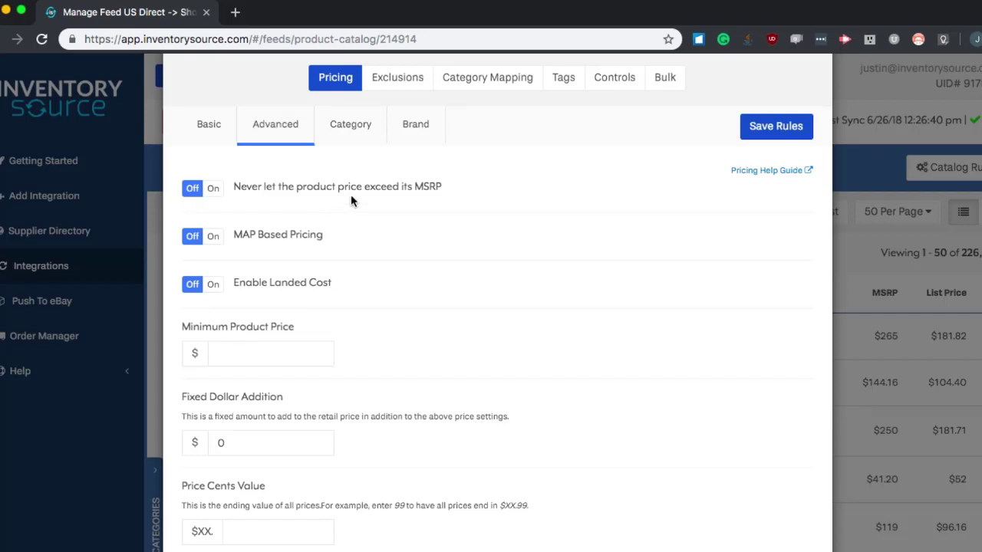
pyautogui.click(223, 137)
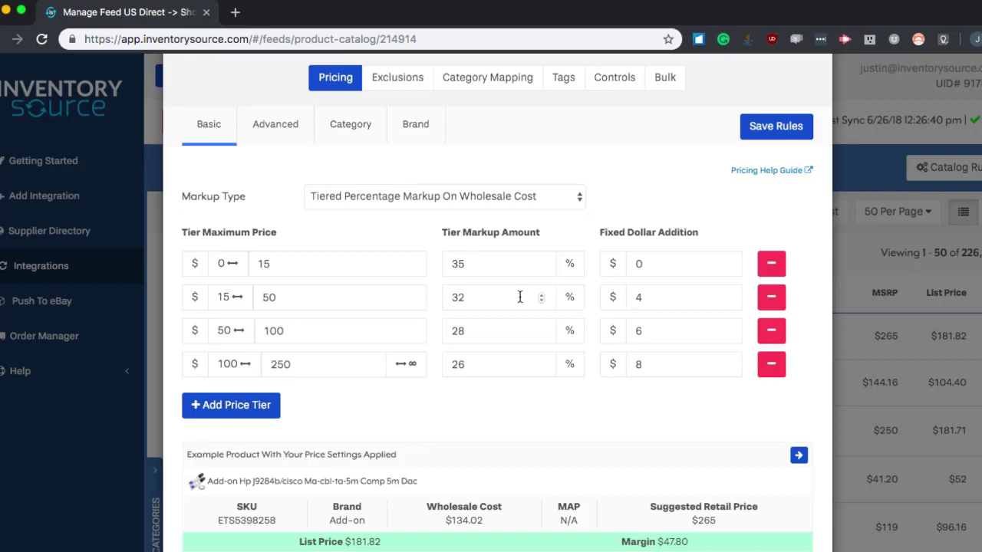
pyautogui.click(269, 136)
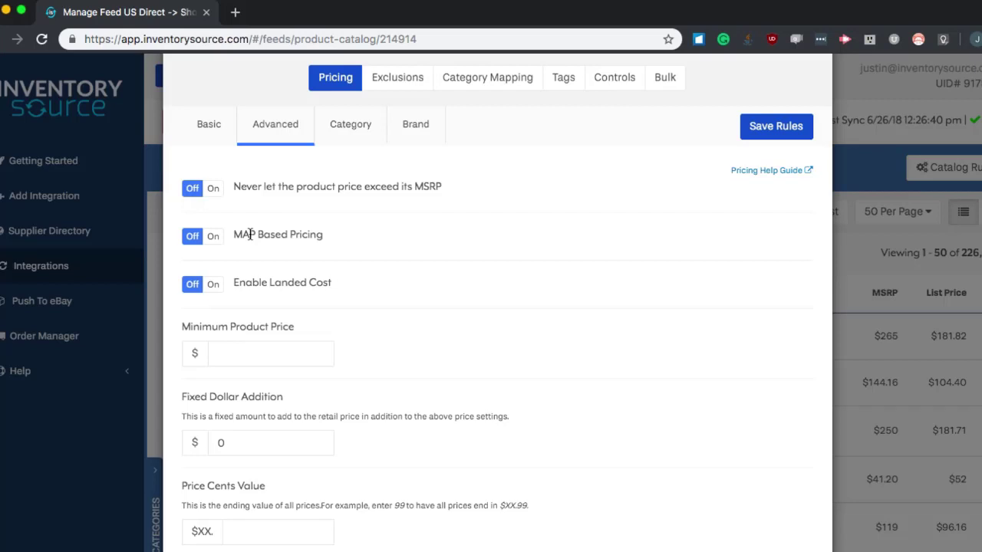
# Turn on MAP Based Pricing with a Flat Percentage Markup of 20% and save the rules.
pyautogui.click(214, 238)
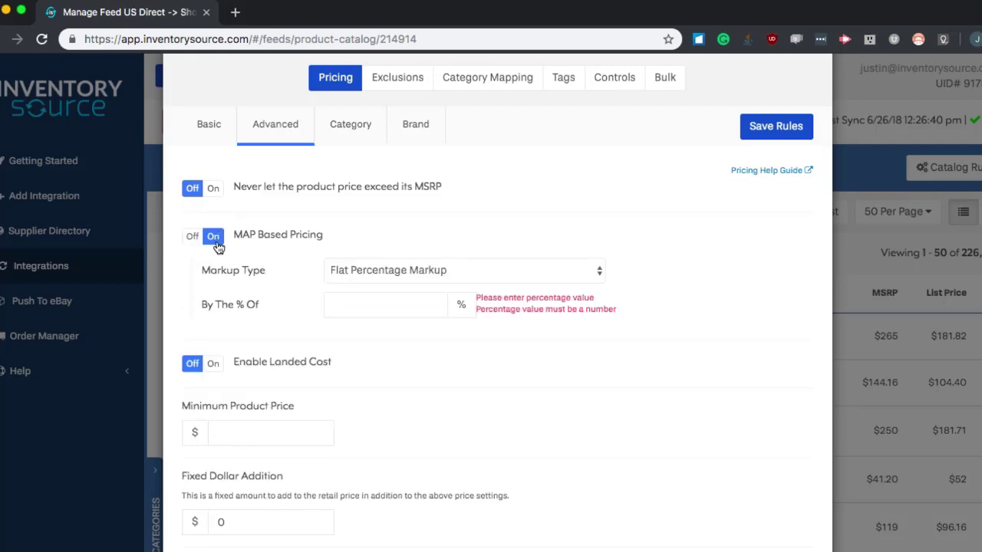
pyautogui.click(441, 265)
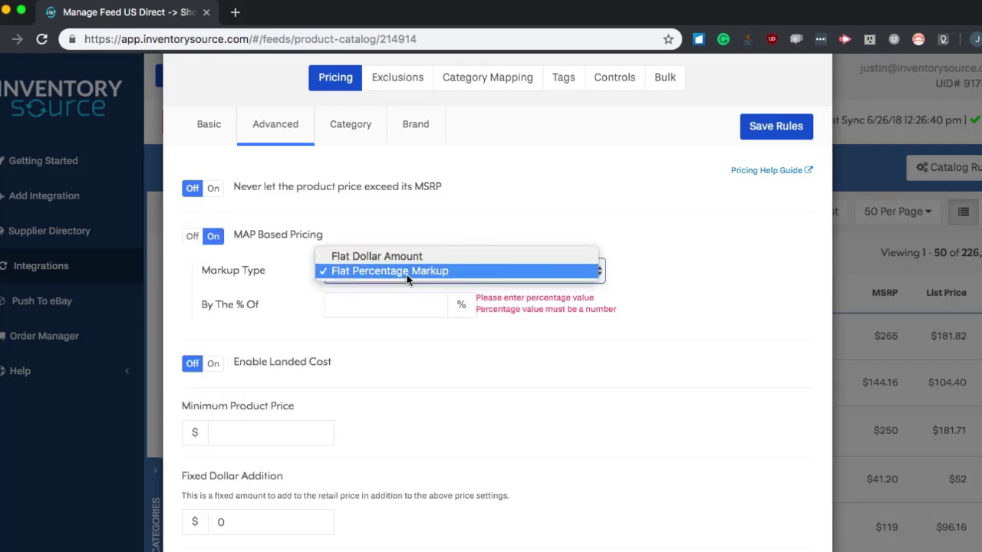
pyautogui.click(408, 272)
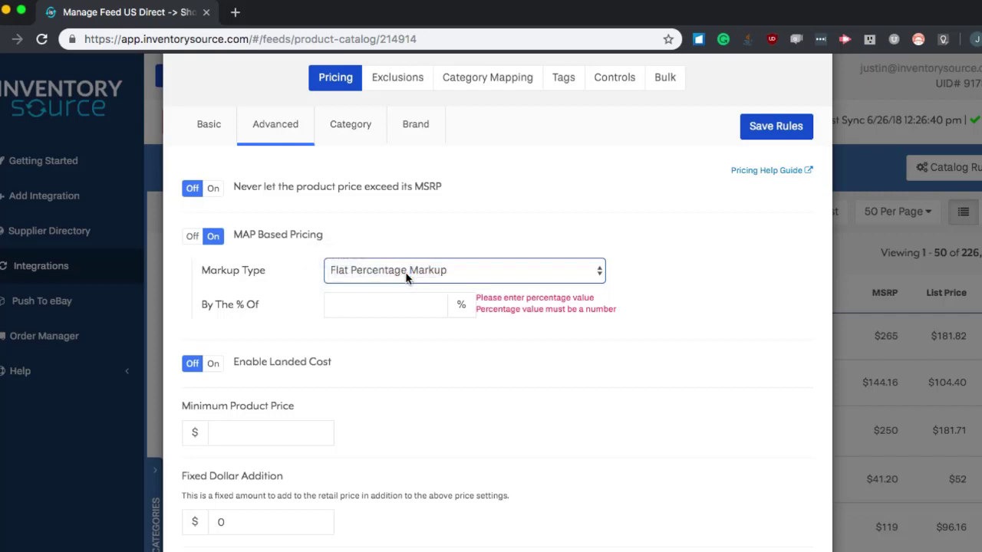
pyautogui.click(347, 303)
pyautogui.write('20')
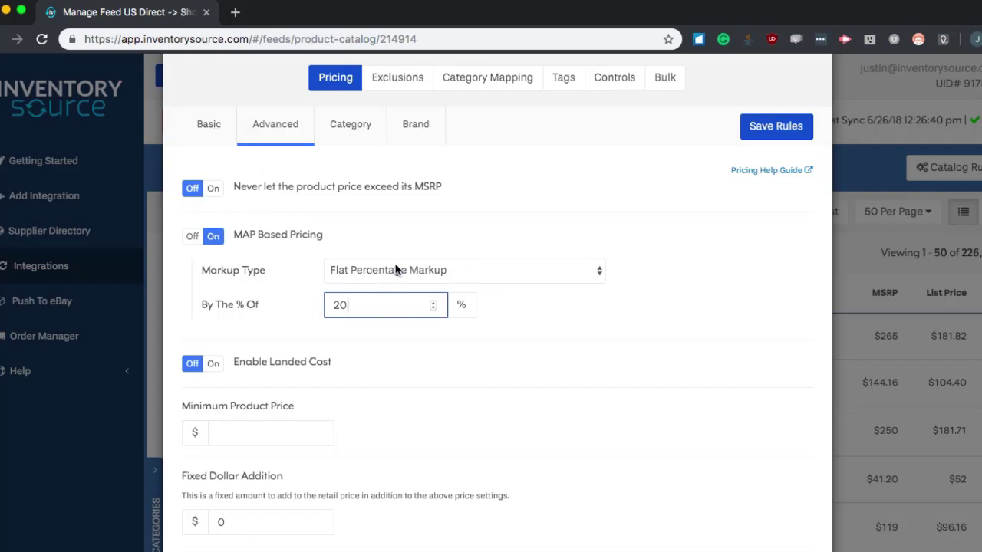
pyautogui.click(779, 126)
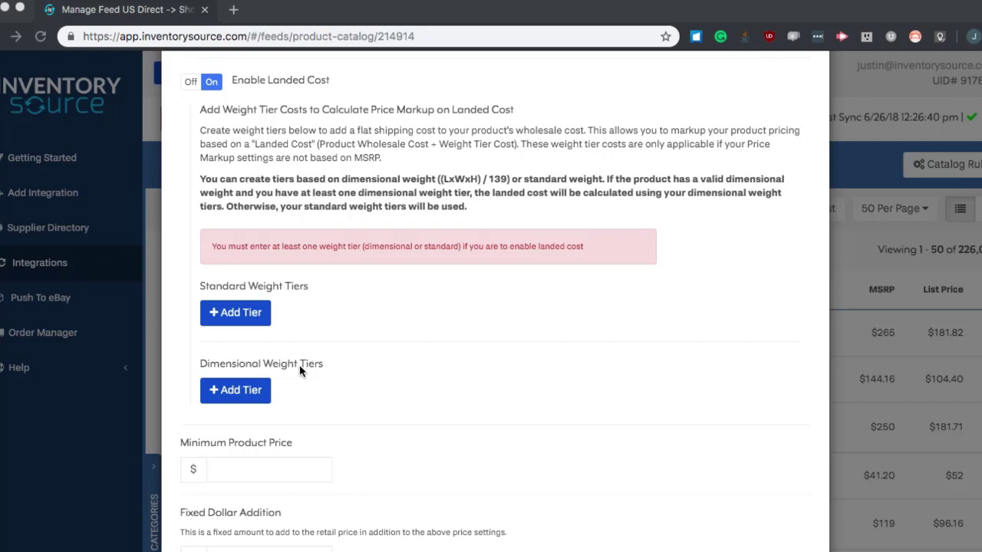
# Set the minimum product price to $20 in the advanced pricing rules.
pyautogui.scroll(-3, 299, 365)
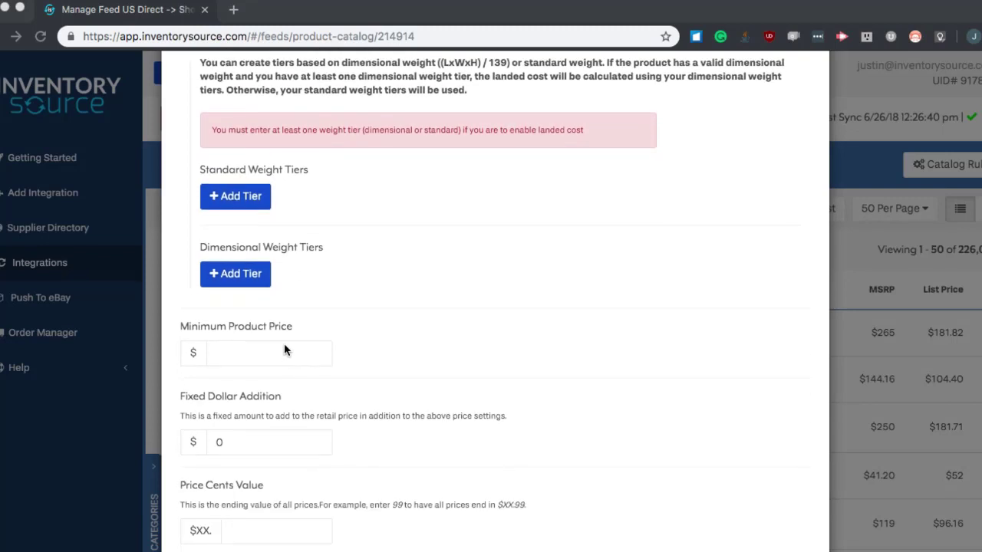
pyautogui.scroll(-1, 298, 332)
pyautogui.click(274, 315)
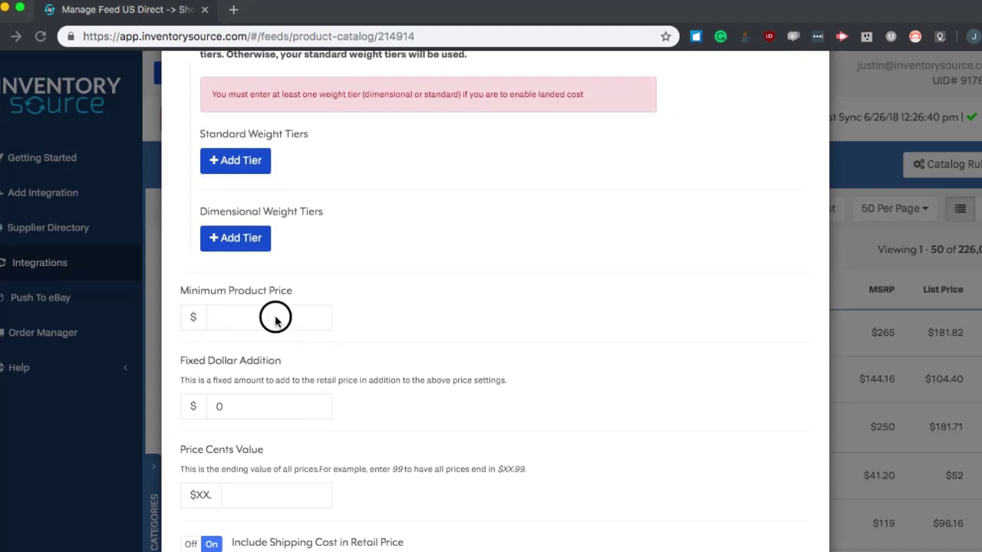
pyautogui.click(250, 318)
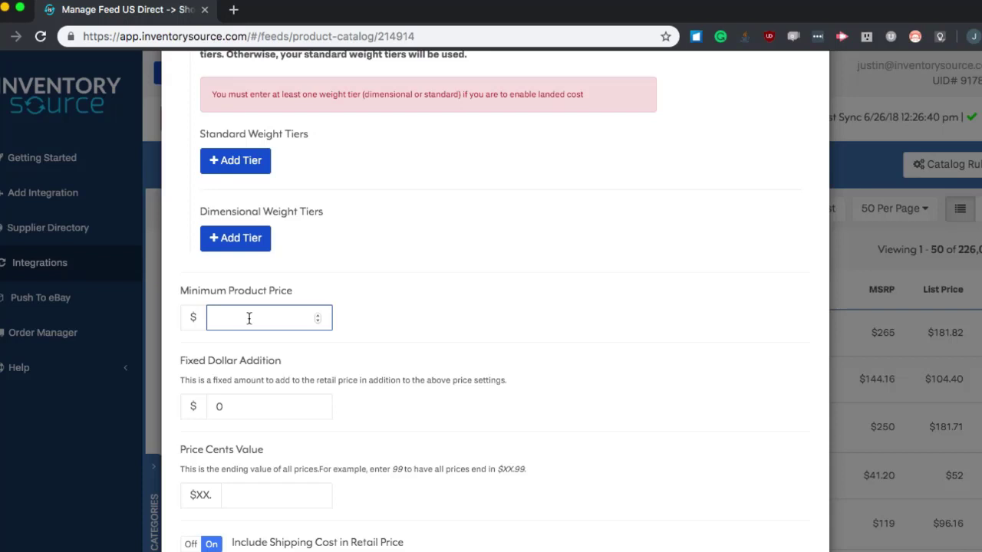
pyautogui.write('20')
# Clear the advanced fixed dollar addition and set the price cents value to 99.
pyautogui.click(285, 407)
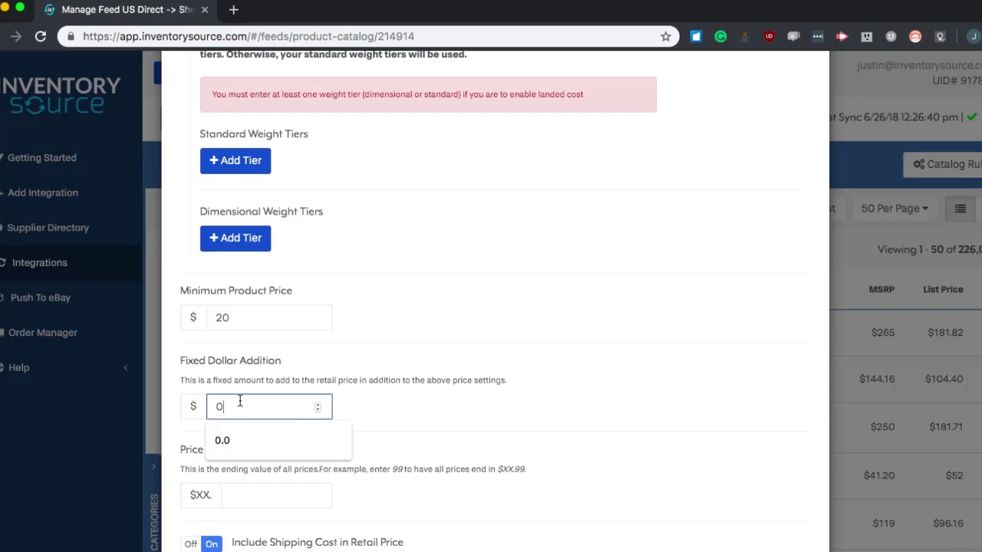
pyautogui.moveTo(230, 406); pyautogui.dragTo(213, 406)
pyautogui.press('BackSpace')
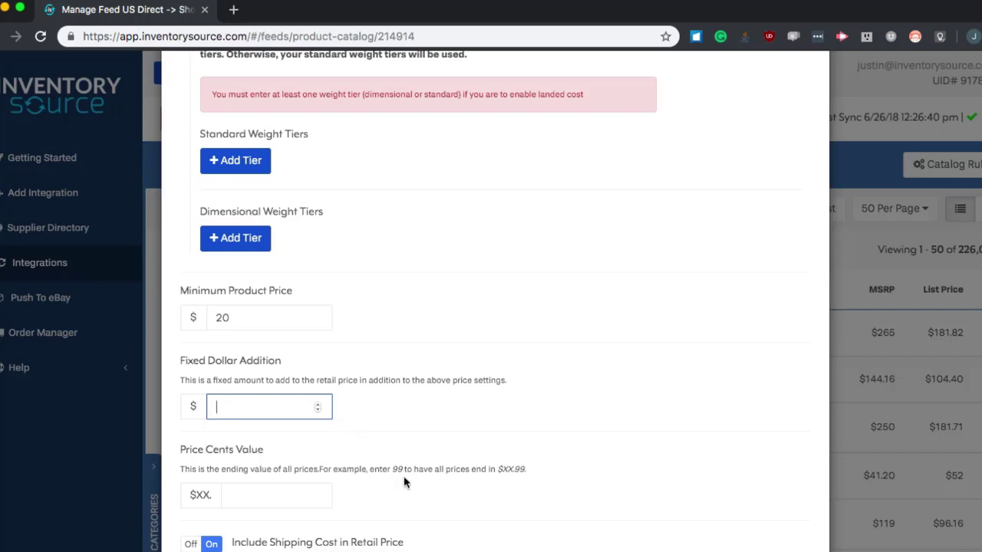
pyautogui.scroll(-3, 403, 476)
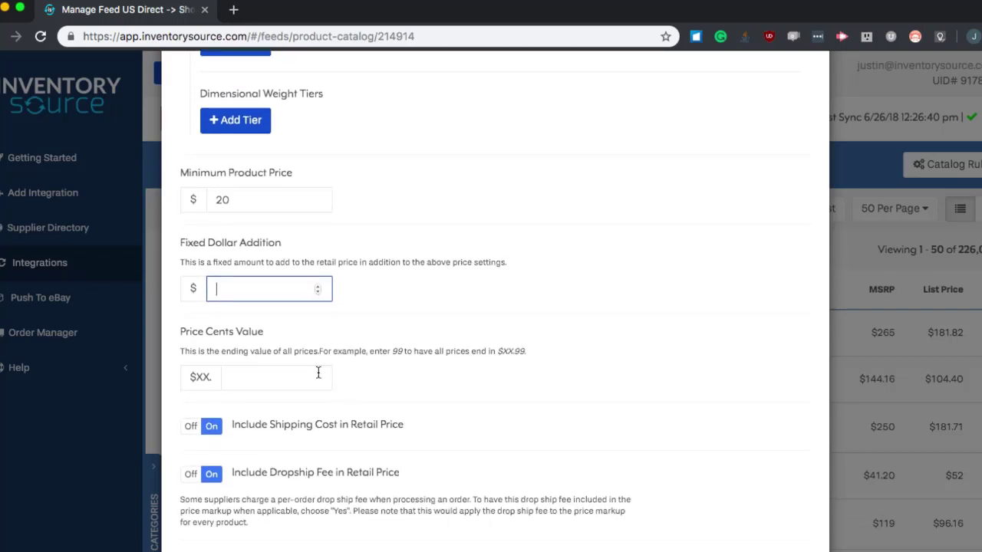
pyautogui.click(253, 379)
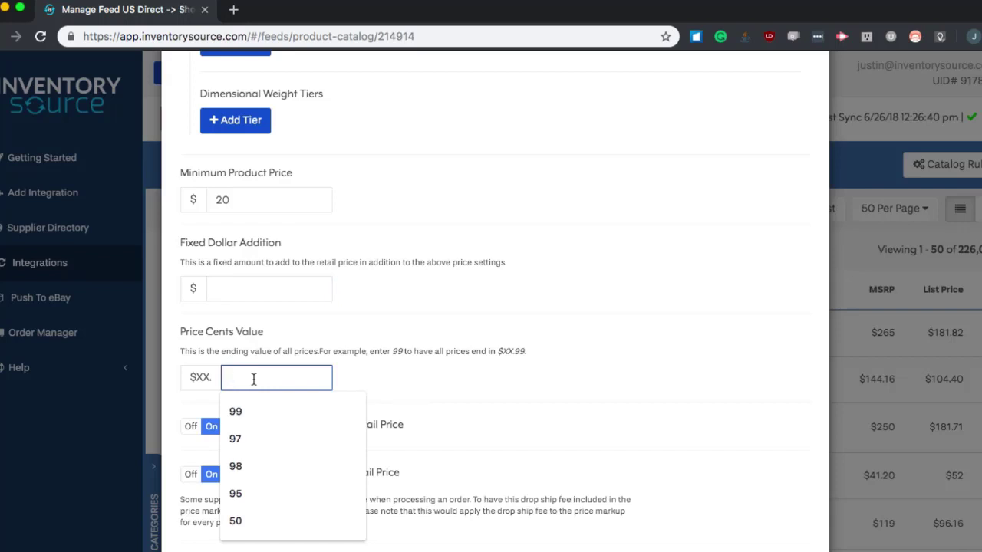
pyautogui.write('99')
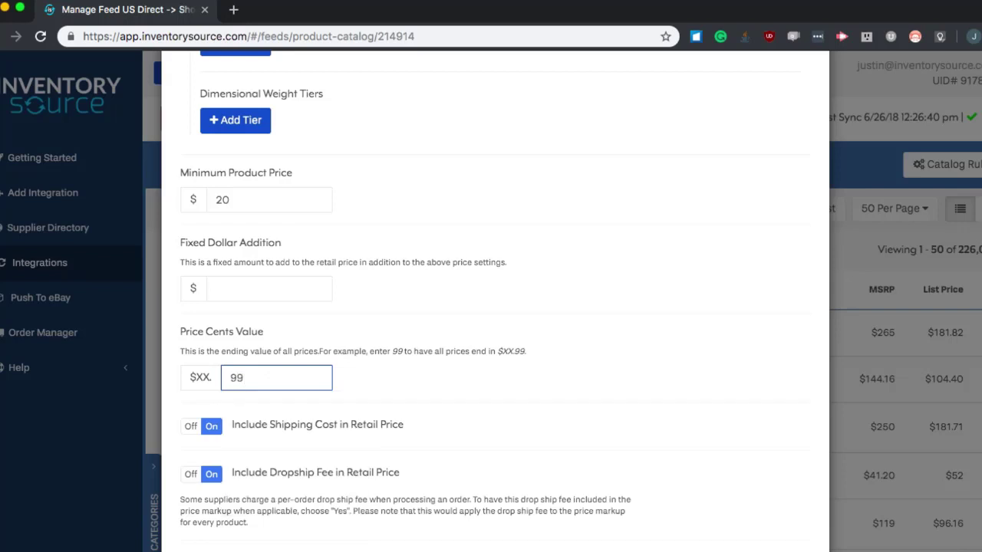
# Turn on the option that prevents the price from being set below wholesale cost.
pyautogui.scroll(-3, 413, 392)
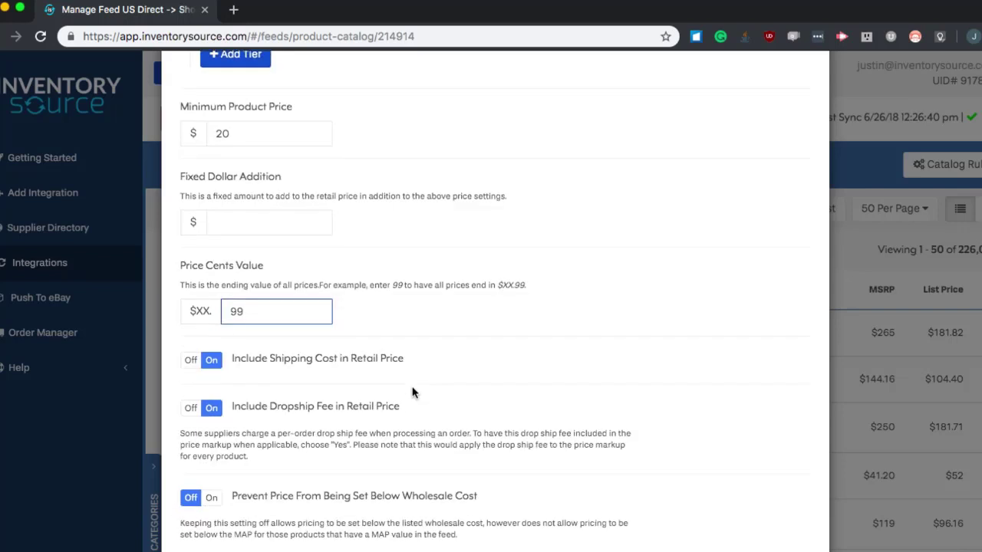
pyautogui.scroll(-2, 413, 392)
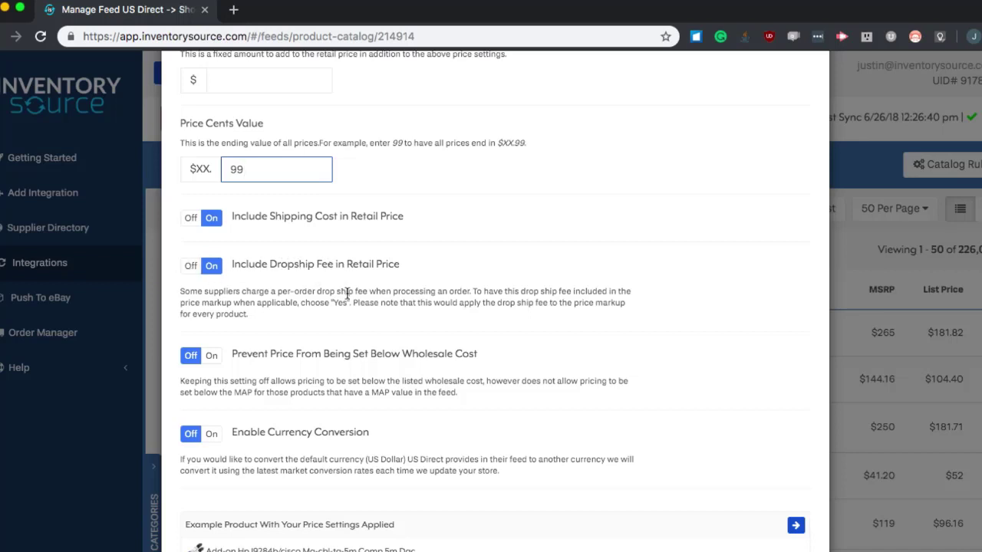
pyautogui.scroll(-1, 347, 293)
pyautogui.scroll(-3, 346, 293)
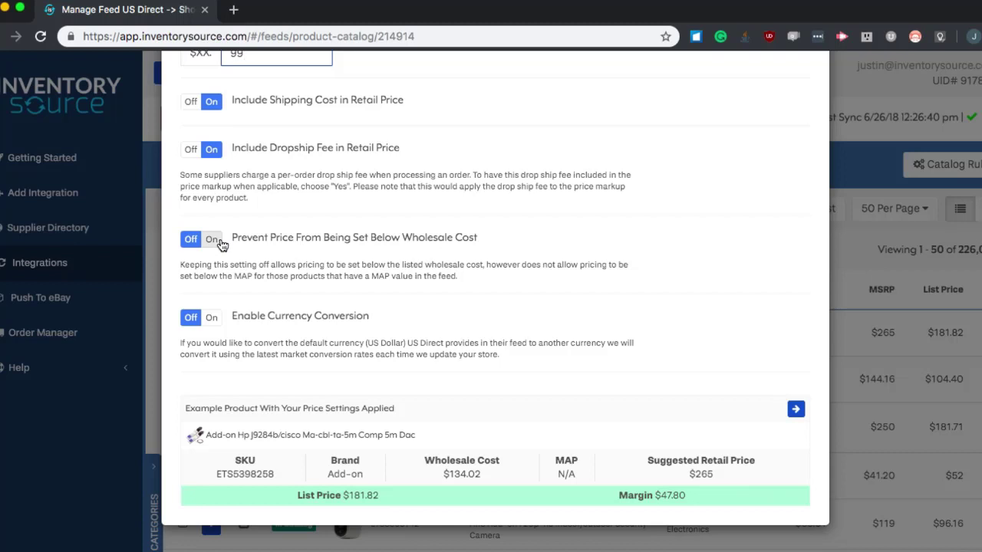
pyautogui.click(219, 241)
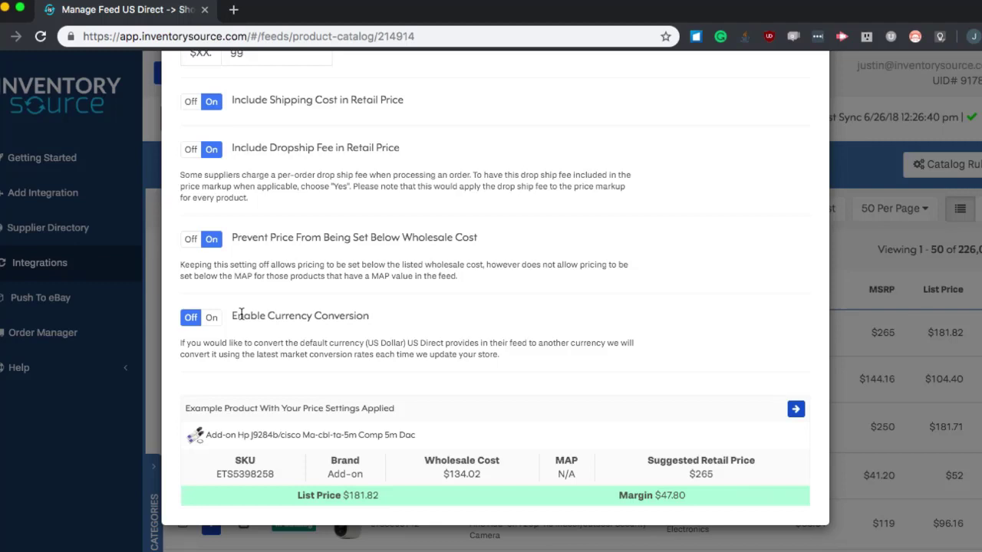
pyautogui.scroll(10, 241, 314)
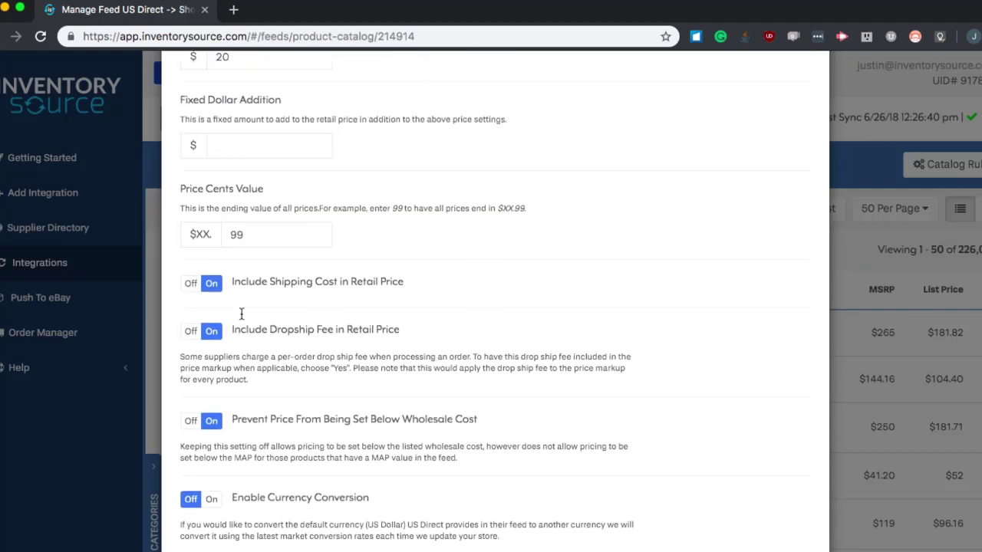
pyautogui.scroll(5, 241, 314)
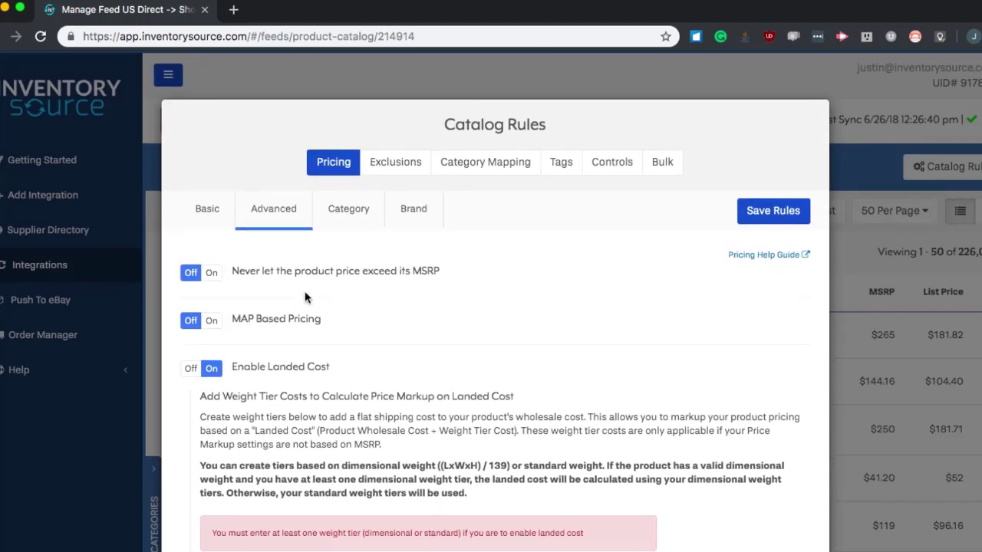
# Turn on category-specific pricing in the catalog's pricing rules.
pyautogui.click(362, 209)
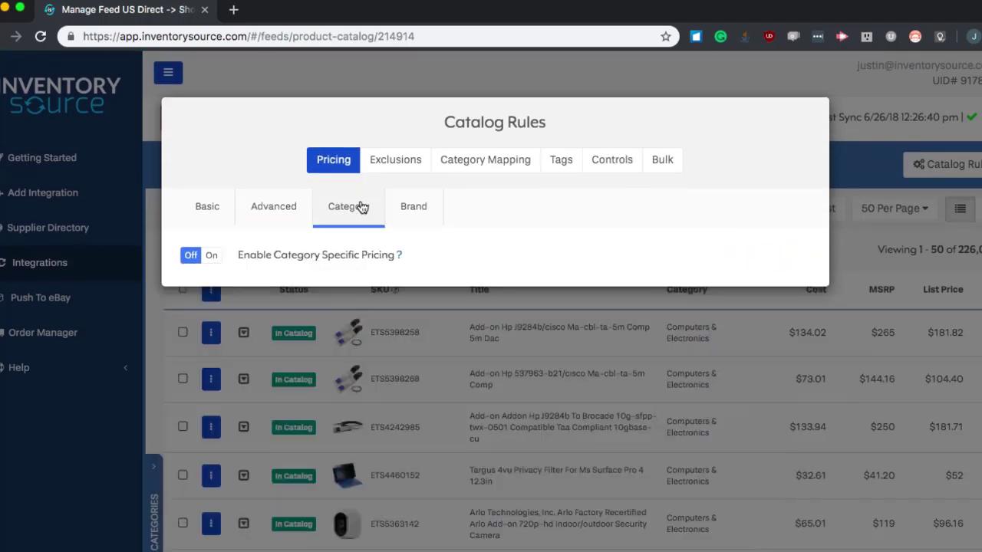
pyautogui.click(210, 258)
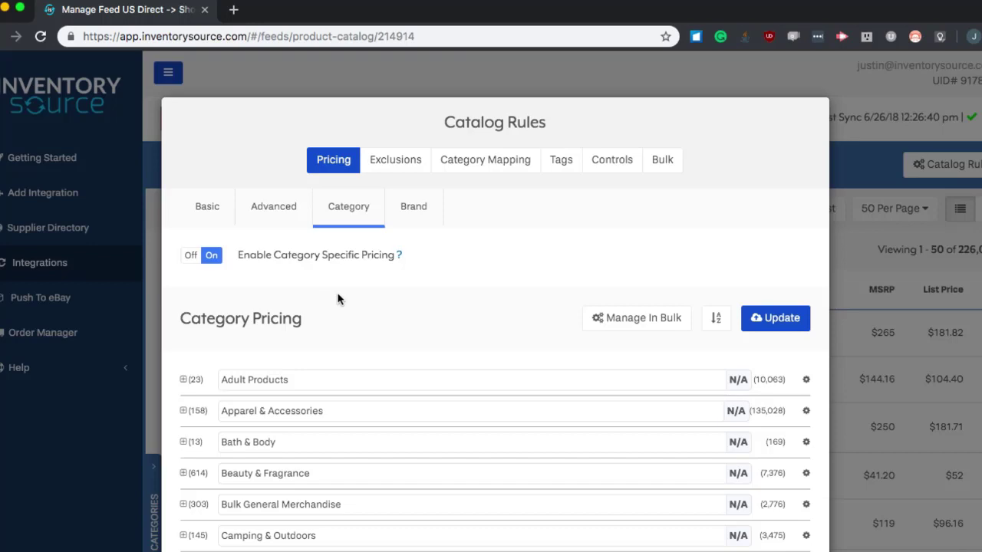
pyautogui.scroll(-5, 338, 298)
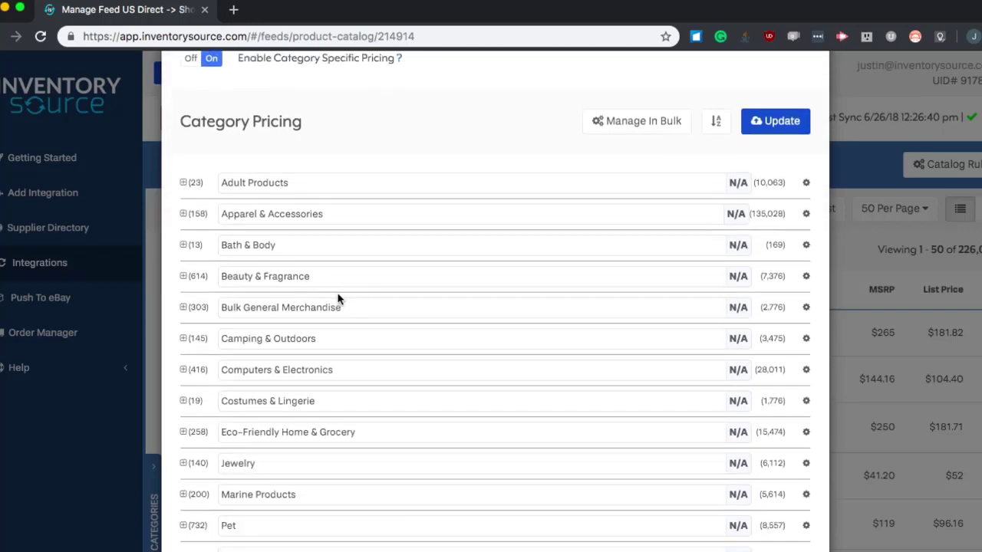
pyautogui.scroll(-1, 338, 299)
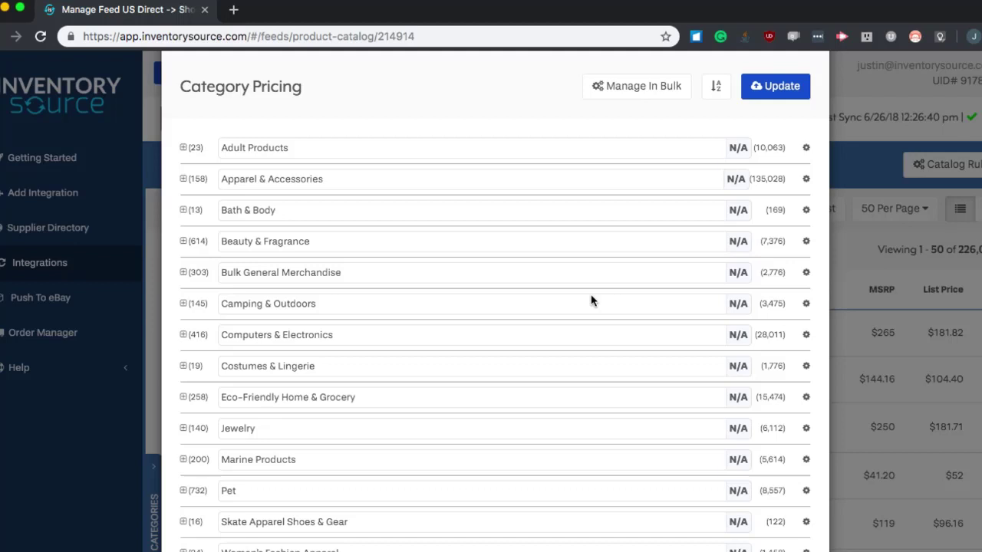
# Give the Camping & Outdoors category a Flat Percentage Markup of 28% and update the category pricing.
pyautogui.scroll(-2, 591, 300)
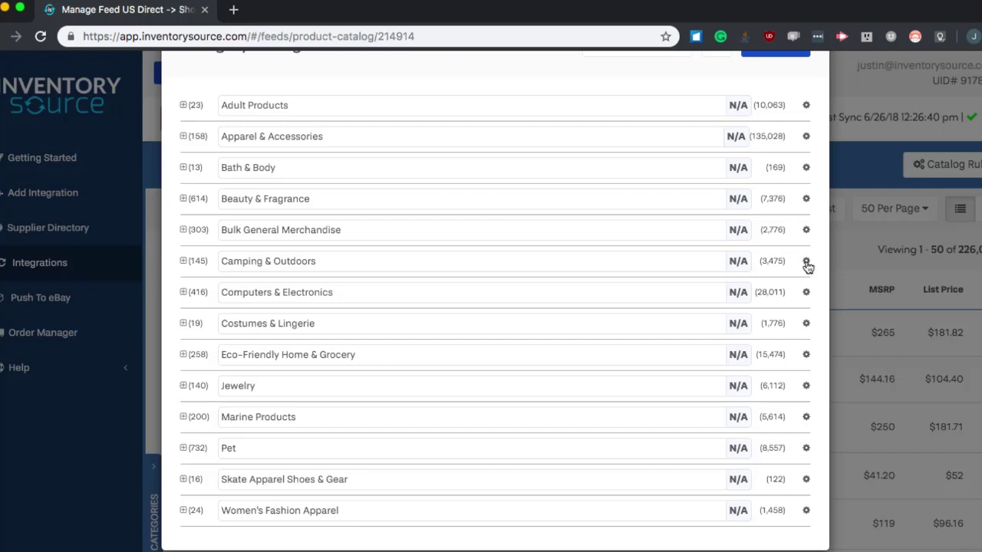
pyautogui.click(807, 262)
pyautogui.click(698, 301)
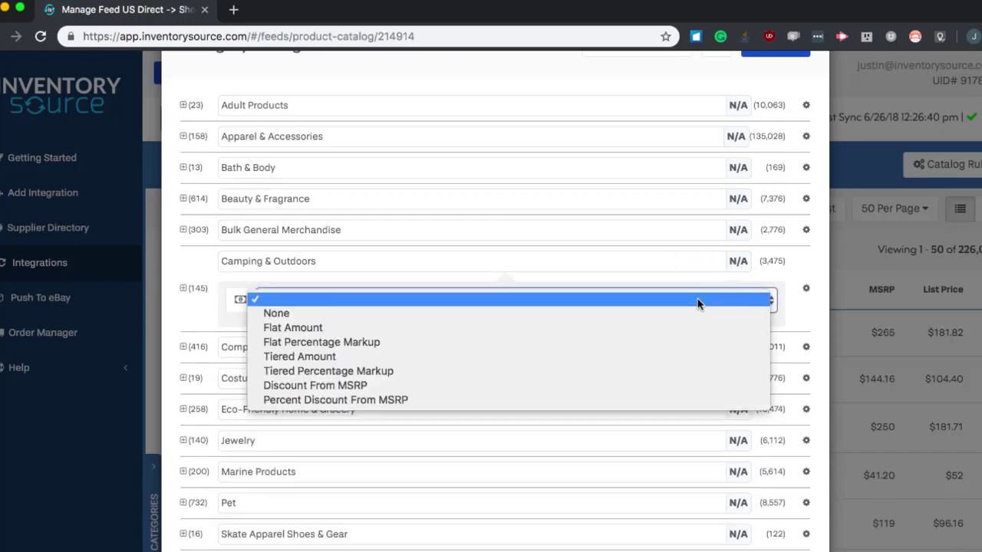
pyautogui.click(466, 343)
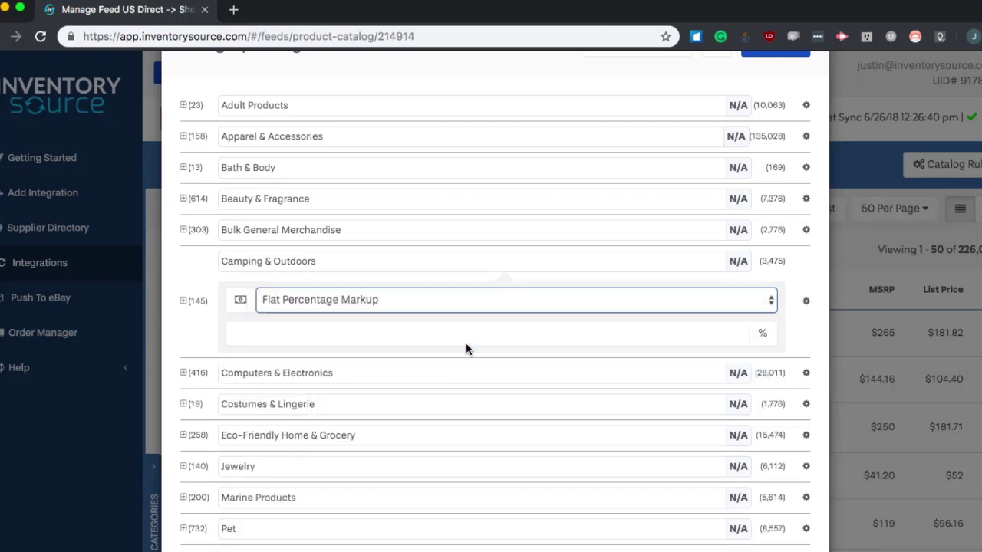
pyautogui.click(414, 337)
pyautogui.write('28')
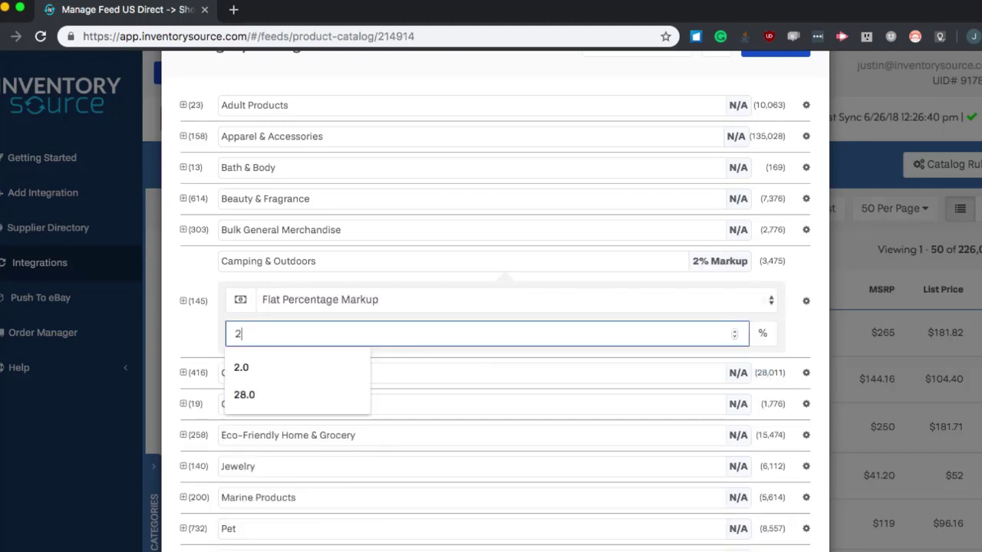
pyautogui.click(795, 279)
pyautogui.scroll(5, 794, 276)
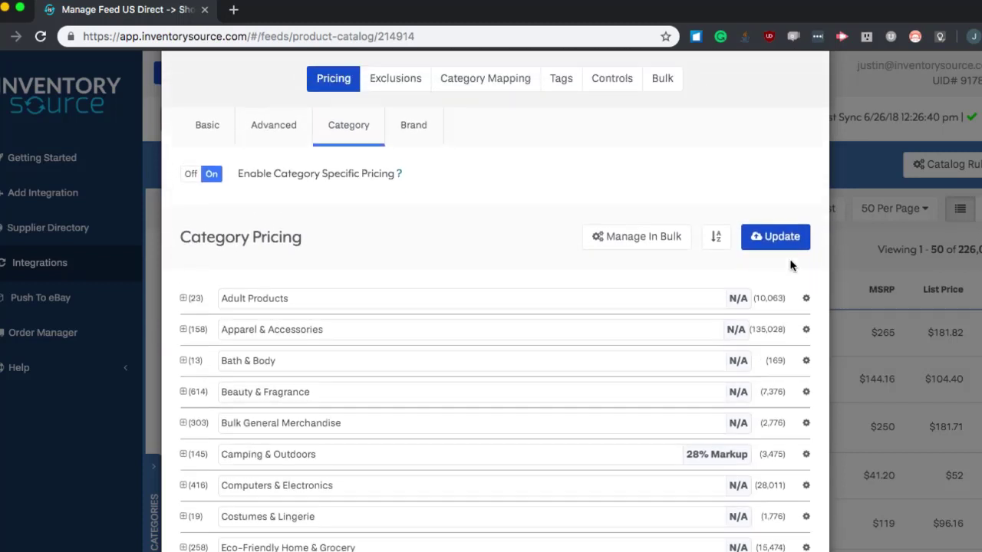
pyautogui.click(771, 255)
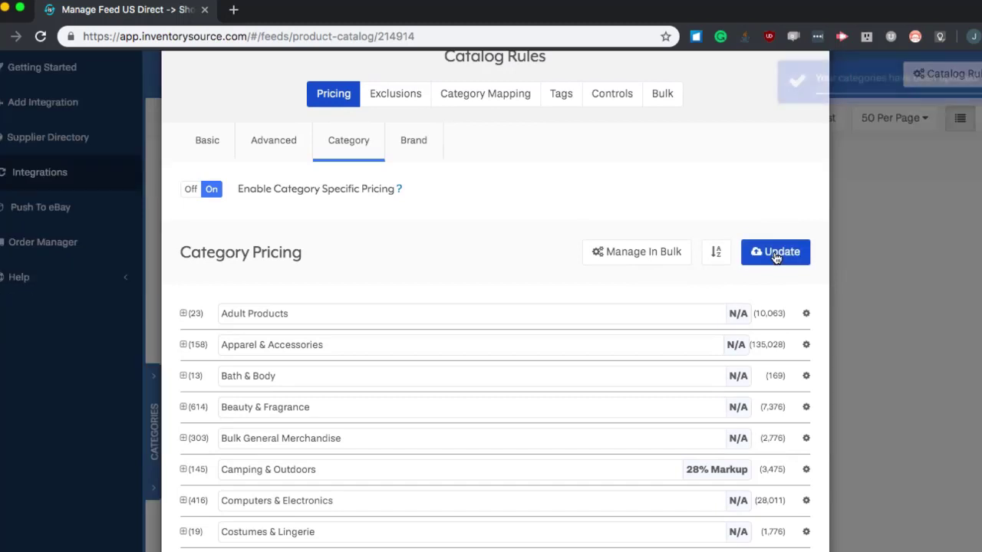
# Review the Camping & Outdoors category markup against the basic tiered percentage markup rules.
pyautogui.scroll(-3, 399, 422)
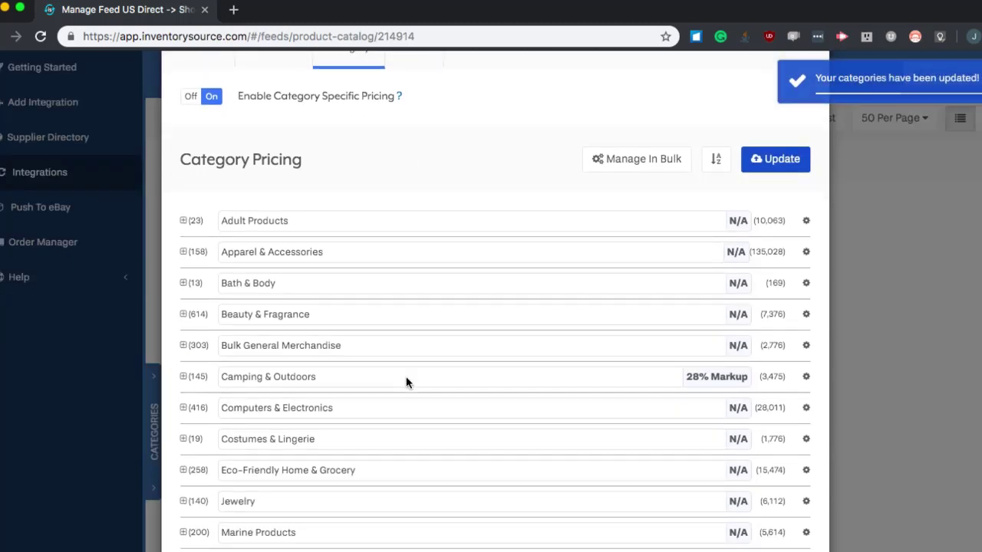
pyautogui.scroll(3, 323, 148)
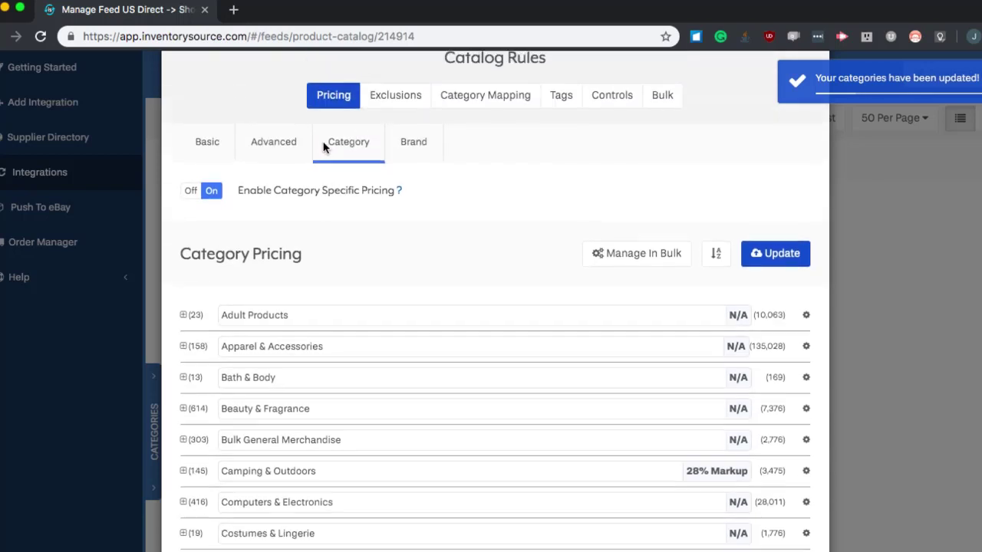
pyautogui.click(204, 146)
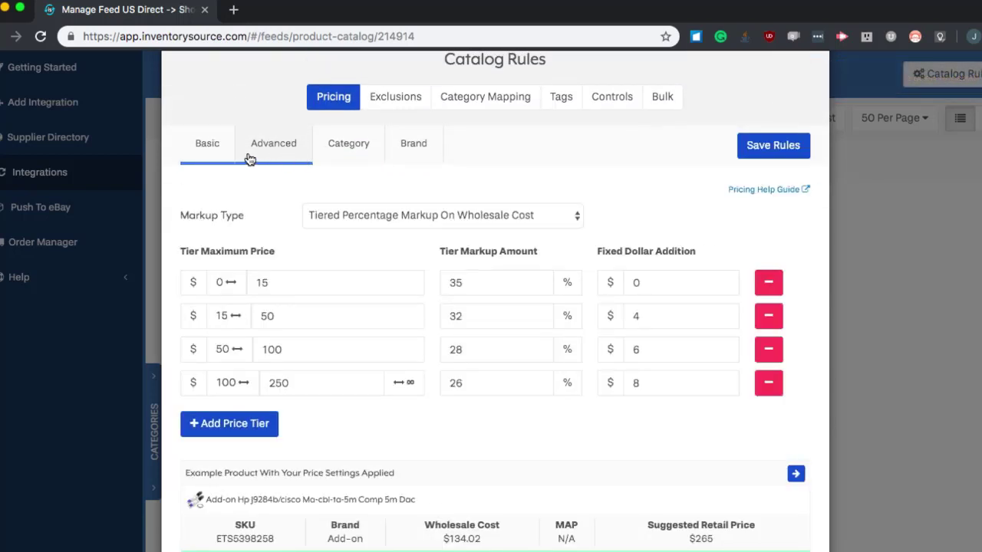
pyautogui.click(330, 153)
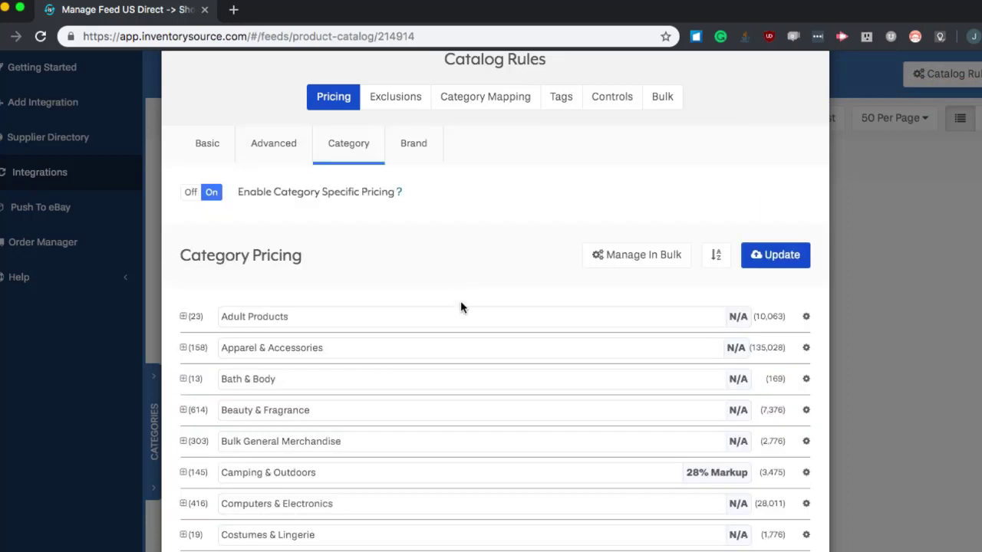
pyautogui.scroll(-3, 461, 303)
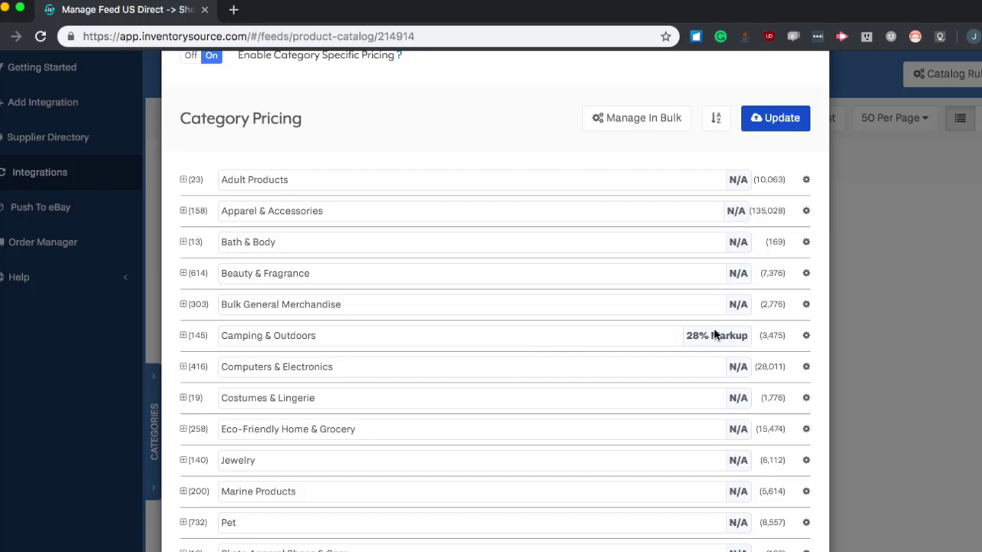
pyautogui.scroll(4, 714, 336)
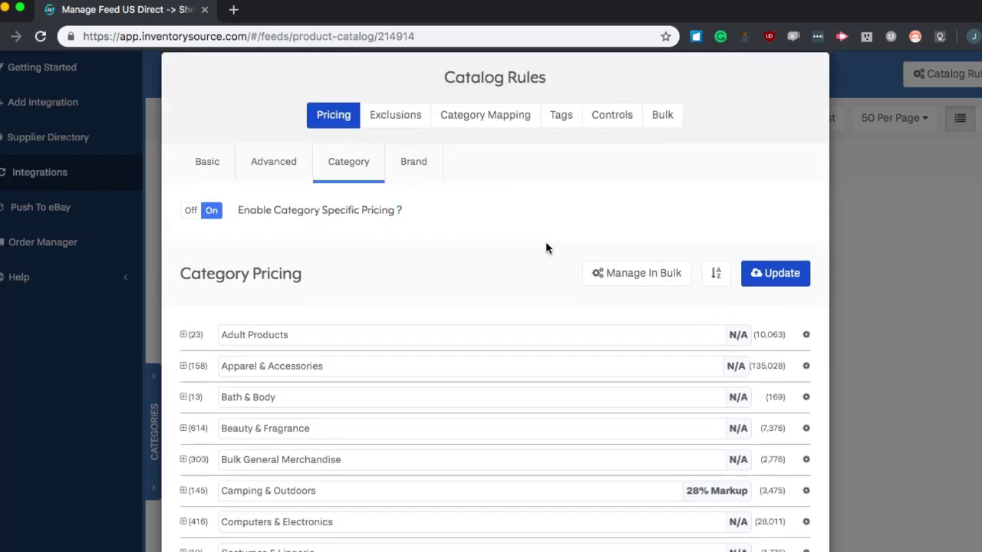
# Set the brand pricing for 3M to a Flat Percentage Markup of 20%.
pyautogui.click(417, 164)
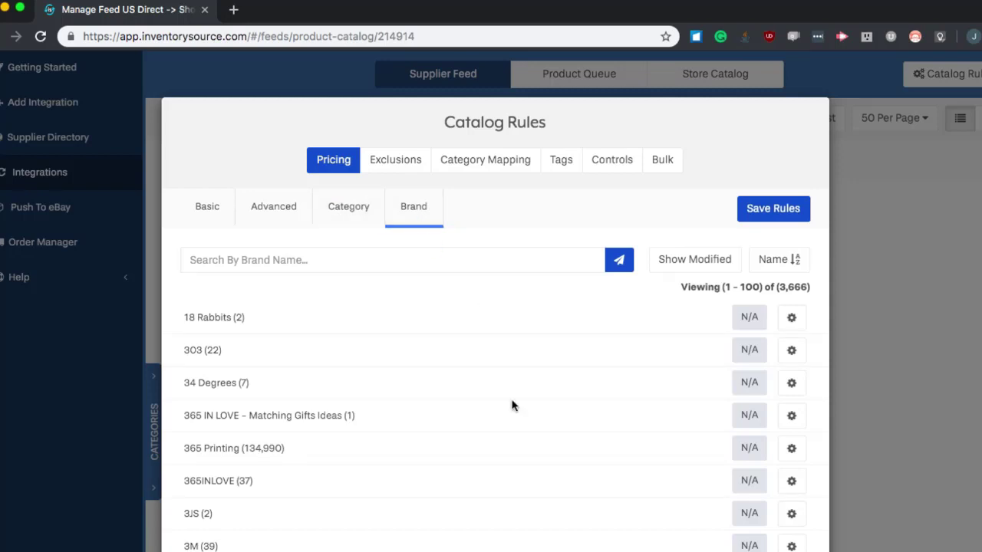
pyautogui.scroll(-5, 513, 405)
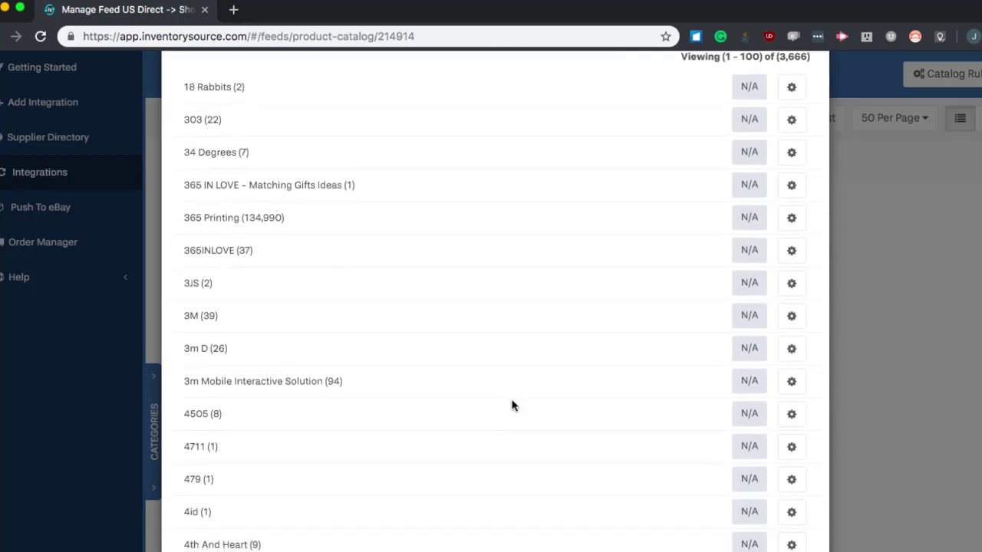
pyautogui.click(795, 310)
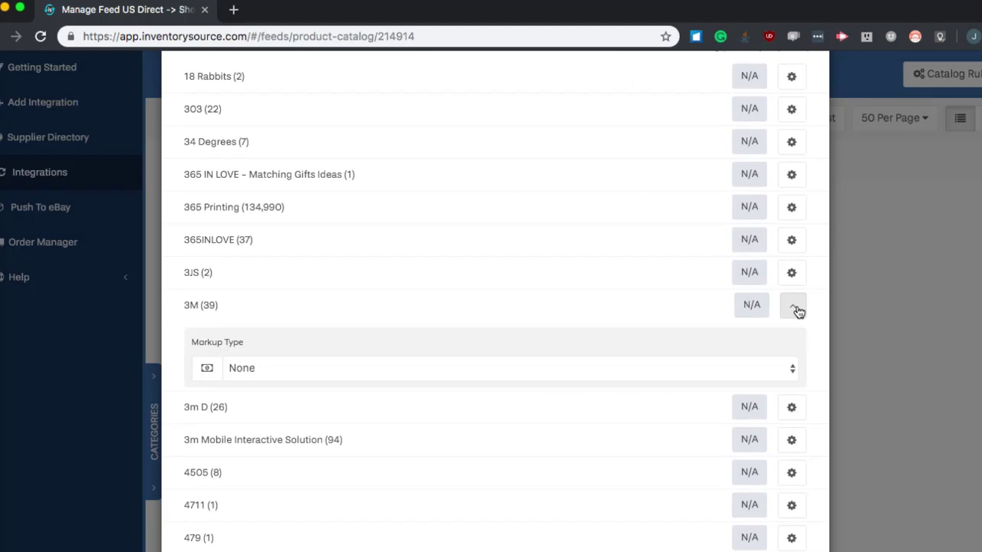
pyautogui.click(437, 368)
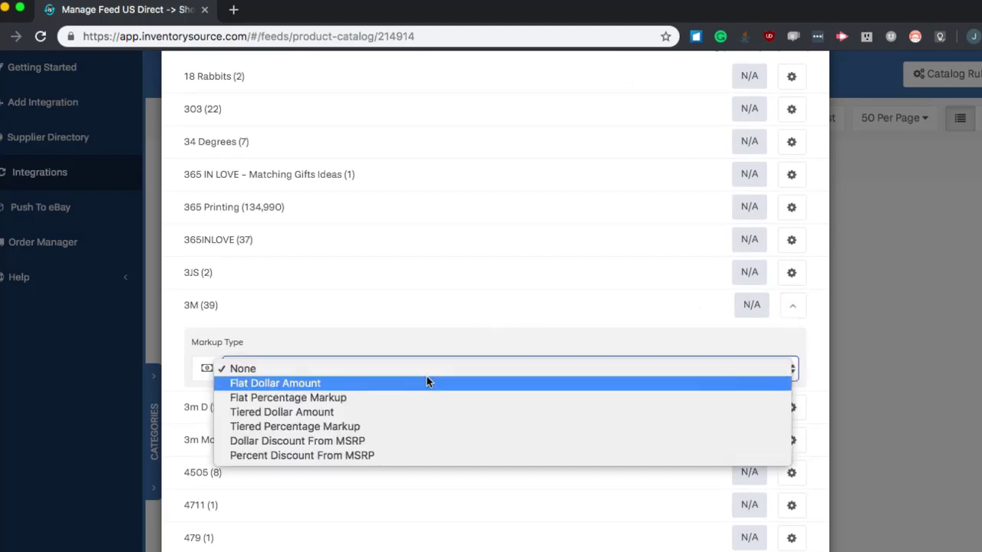
pyautogui.click(382, 398)
pyautogui.click(343, 403)
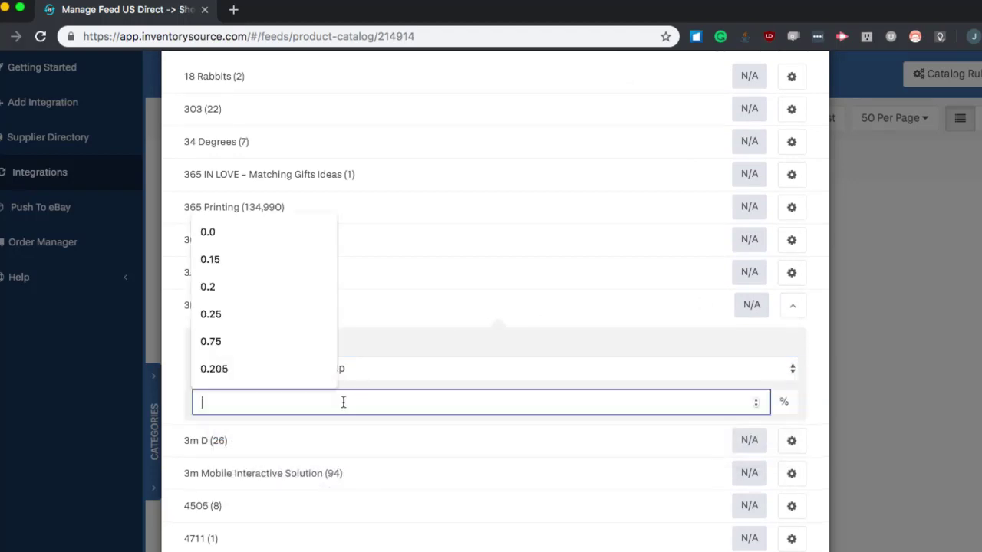
pyautogui.write('20')
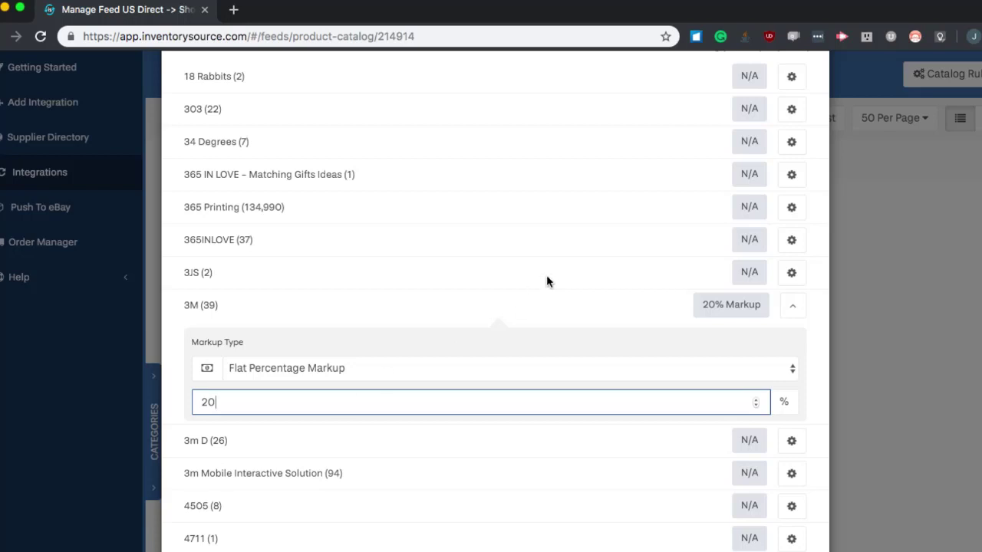
# Compare the basic tiered markup settings with the brand pricing list, checking the 3M entry.
pyautogui.scroll(4, 546, 274)
pyautogui.click(350, 115)
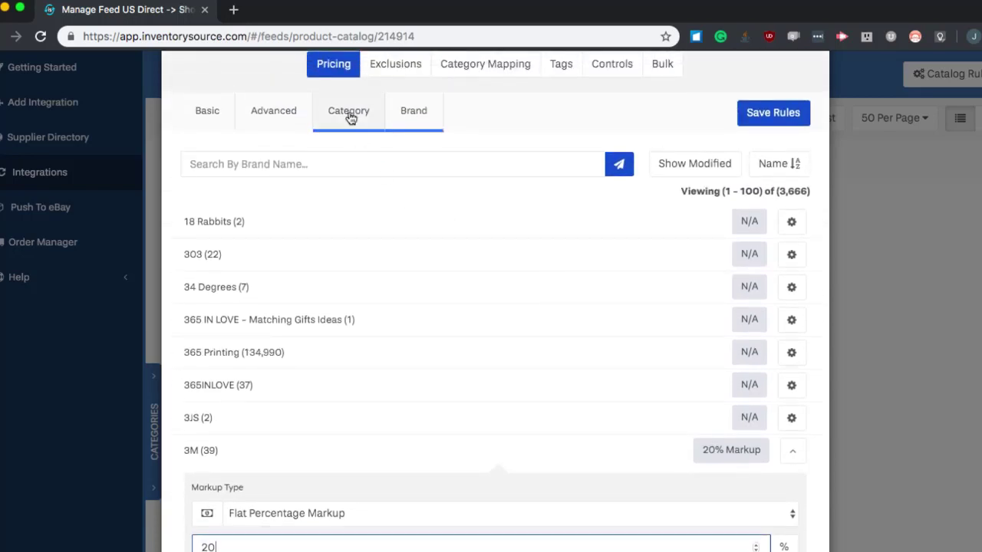
pyautogui.click(199, 112)
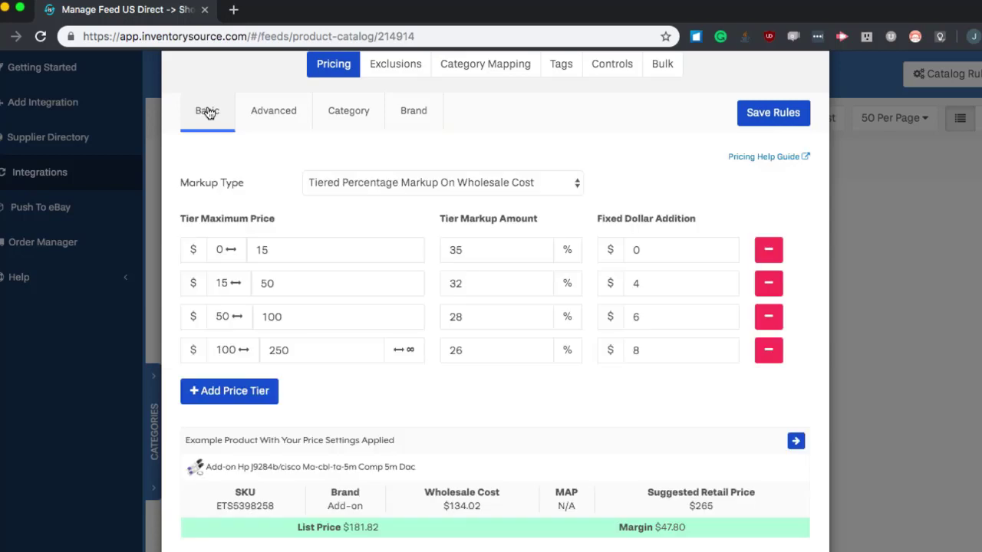
pyautogui.click(413, 121)
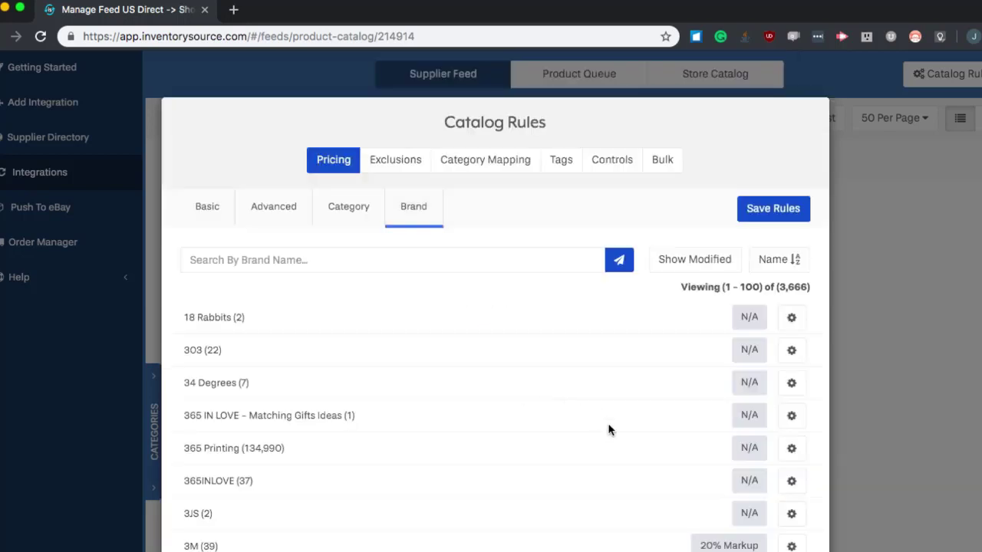
pyautogui.scroll(-2, 608, 430)
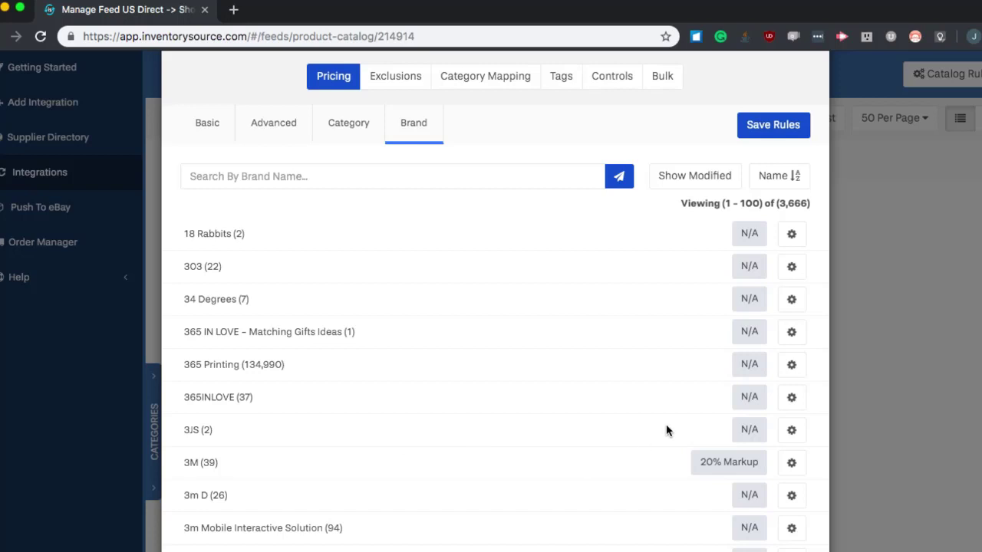
pyautogui.scroll(2, 729, 332)
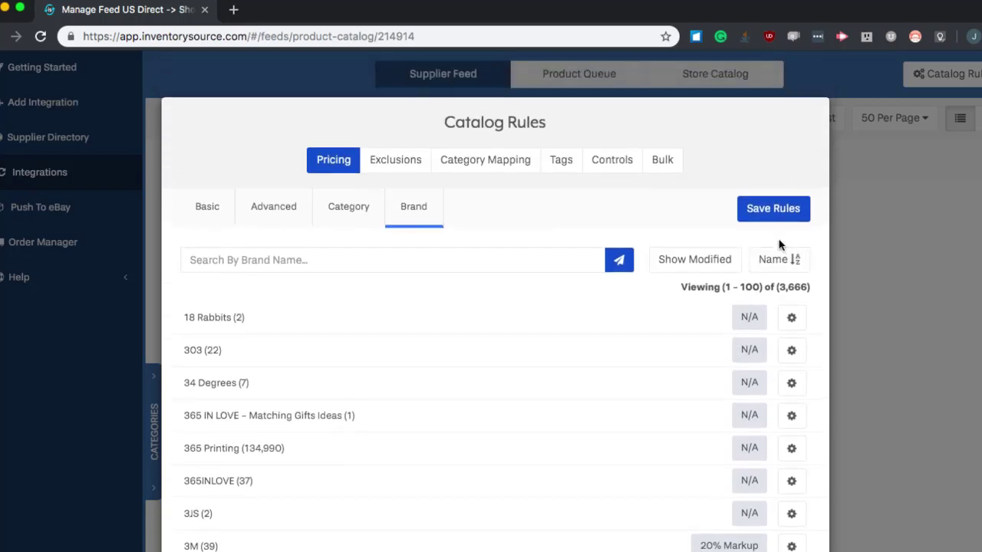